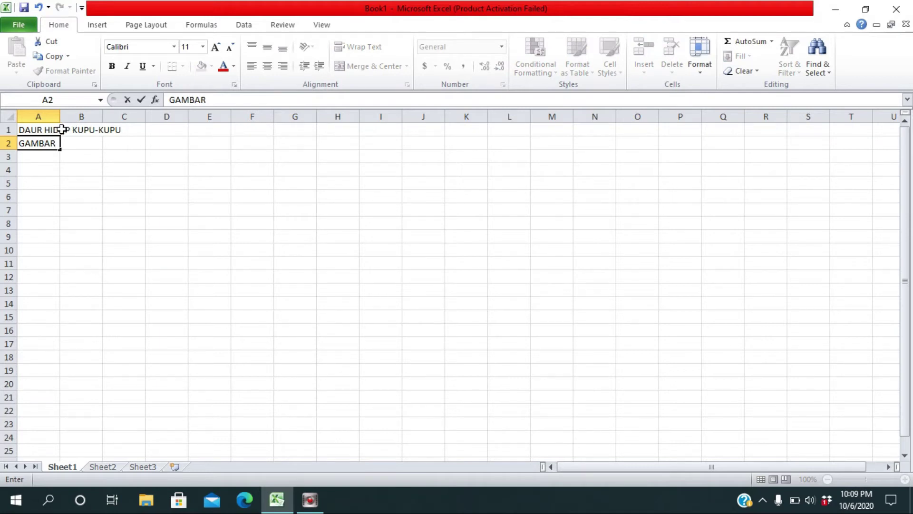
Enter the label "Keterangan" in cell A3, below the GAMBAR label
click(59, 129)
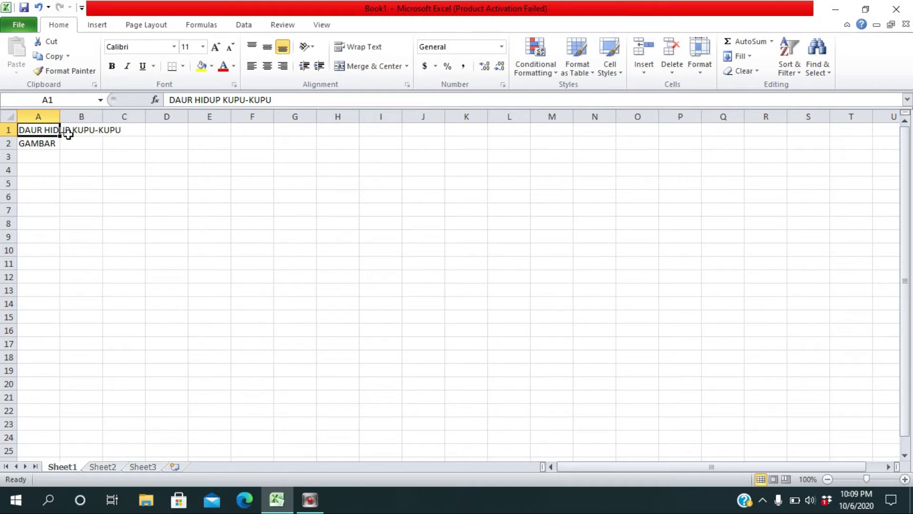
click(45, 154)
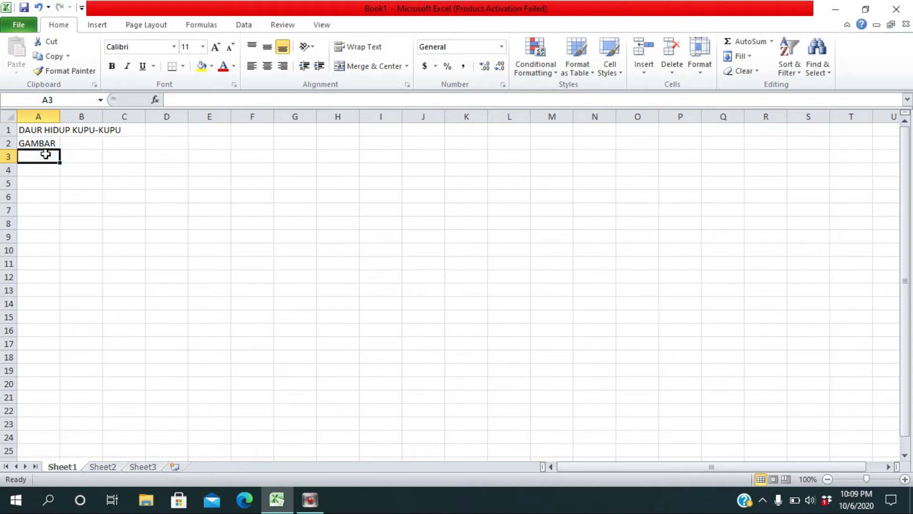
text(KETER)
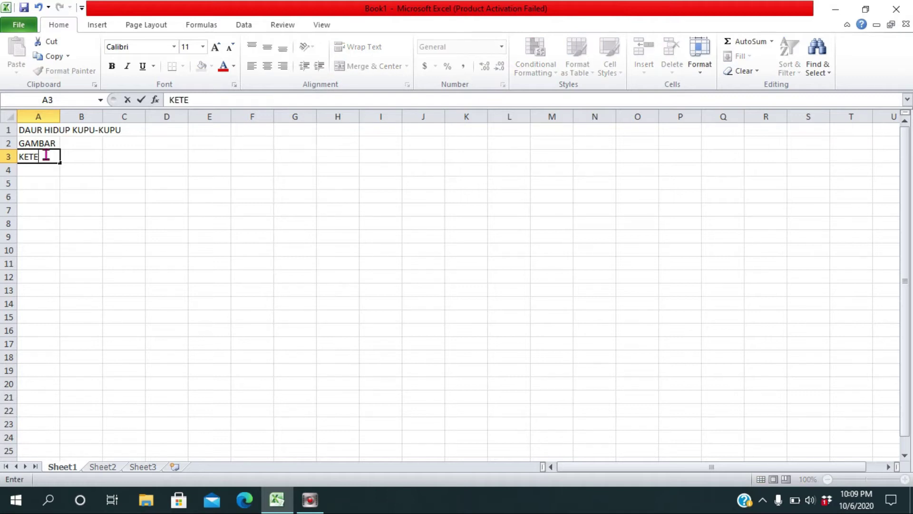
key(BackSpace)
key(BackSpace)
key(BackSpace)
key(BackSpace)
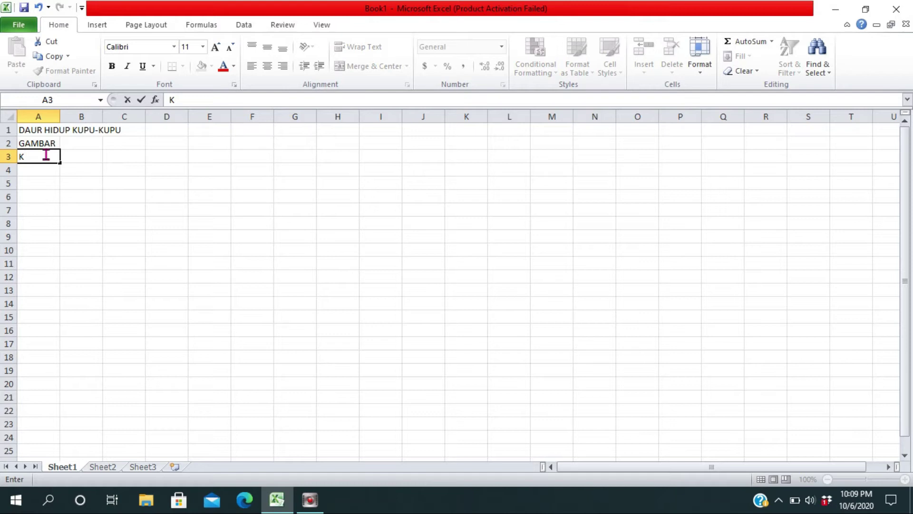
text(eterangan)
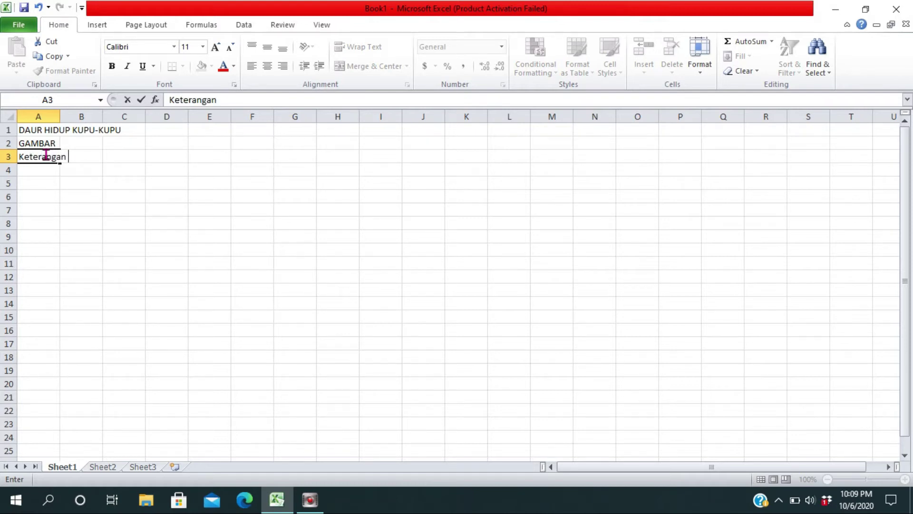
Change the label in cell A2 to "Gambar", with only the first letter capitalized
double_click(46, 143)
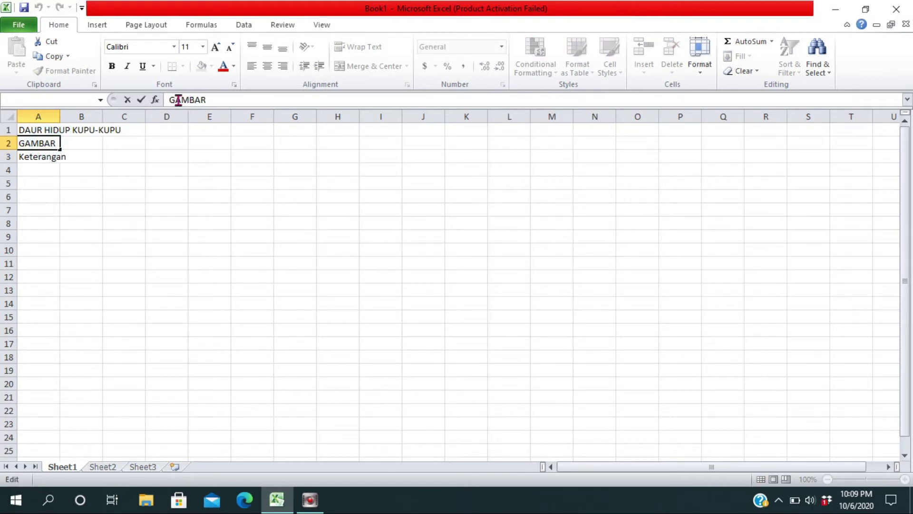
drag(176, 100, 216, 100)
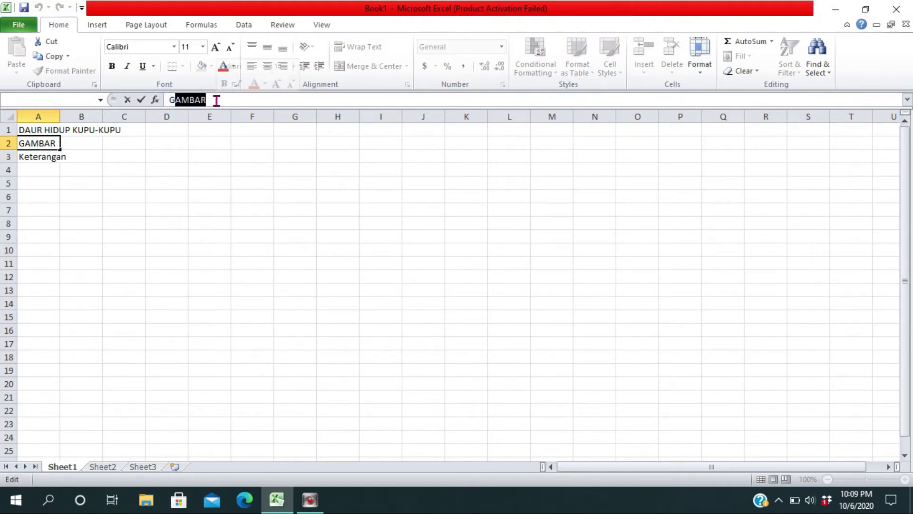
text(ambar)
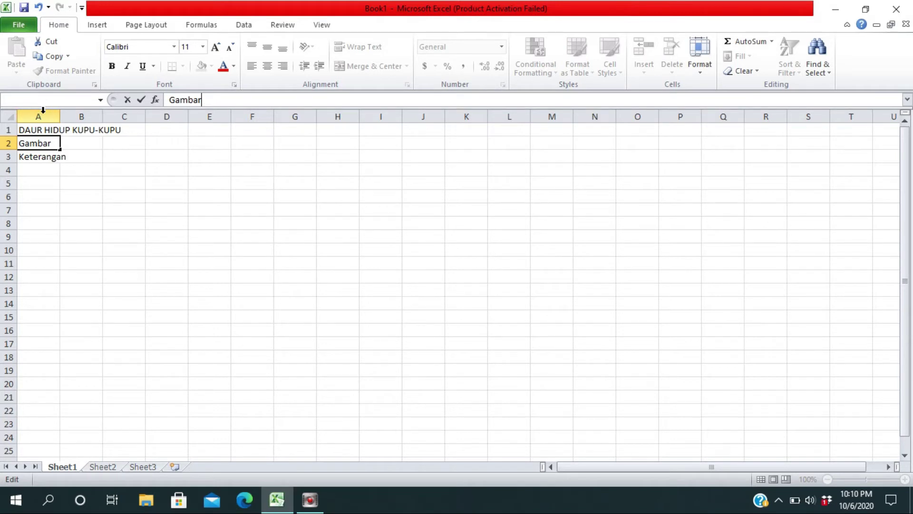
Set the width of columns A through F to 20
click(43, 109)
drag(43, 109, 99, 111)
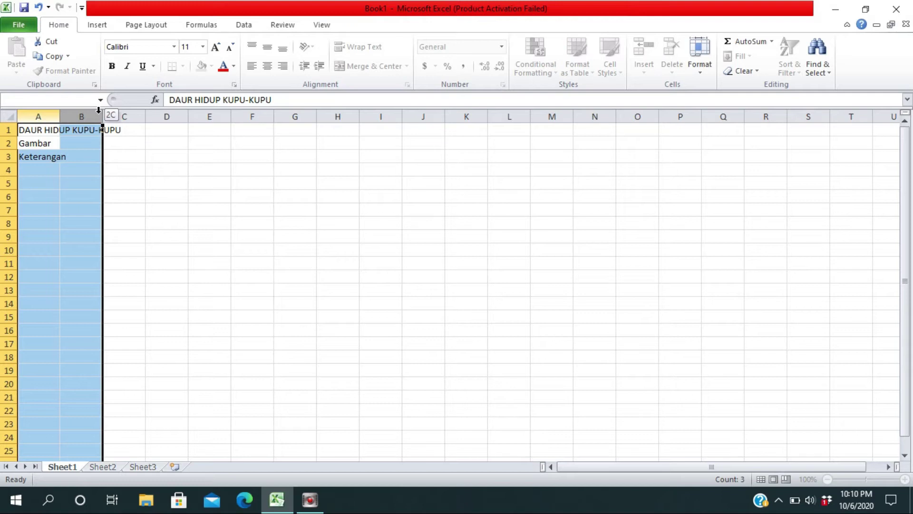
drag(98, 110, 252, 116)
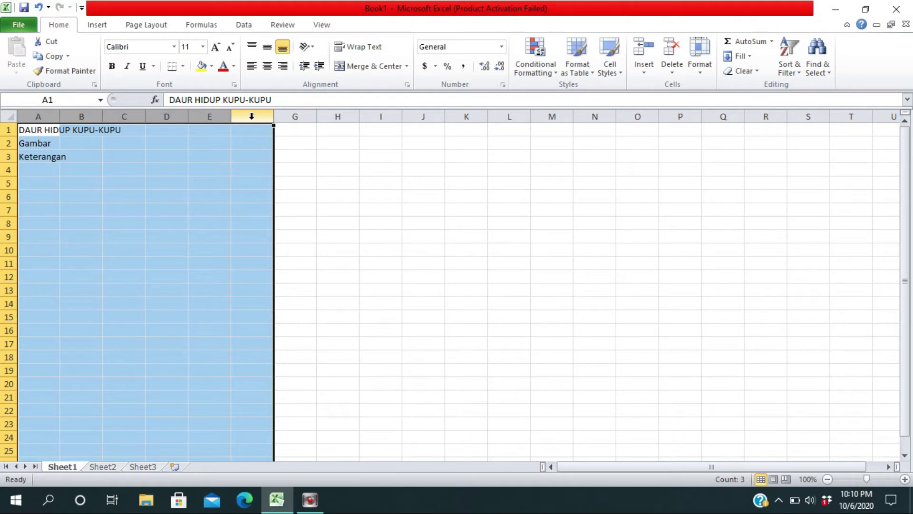
right_click(252, 117)
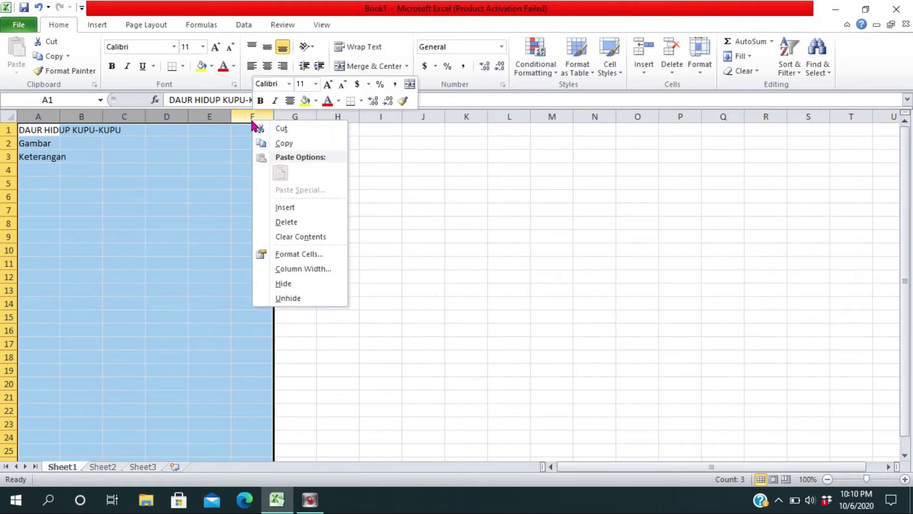
click(300, 269)
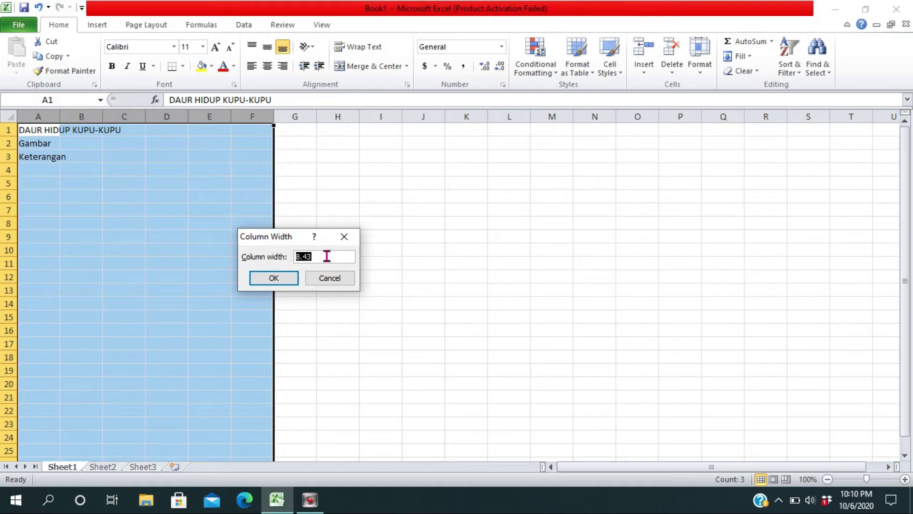
key(BackSpace)
text(20)
click(257, 278)
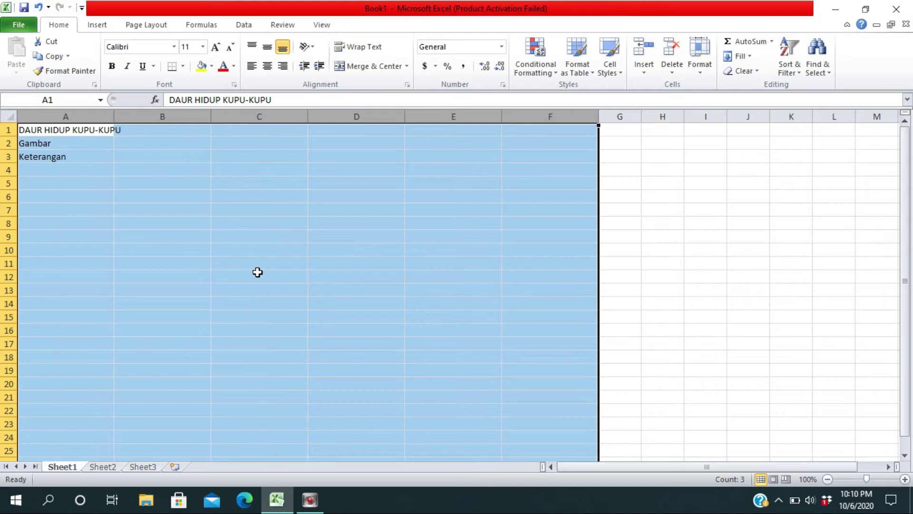
click(204, 145)
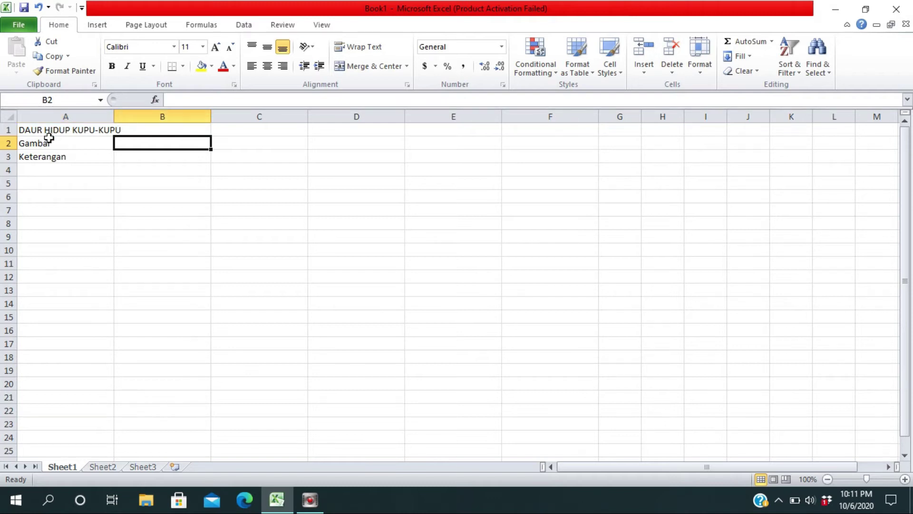
Set the height of rows 1 to 3 to 30
click(7, 129)
drag(7, 129, 11, 155)
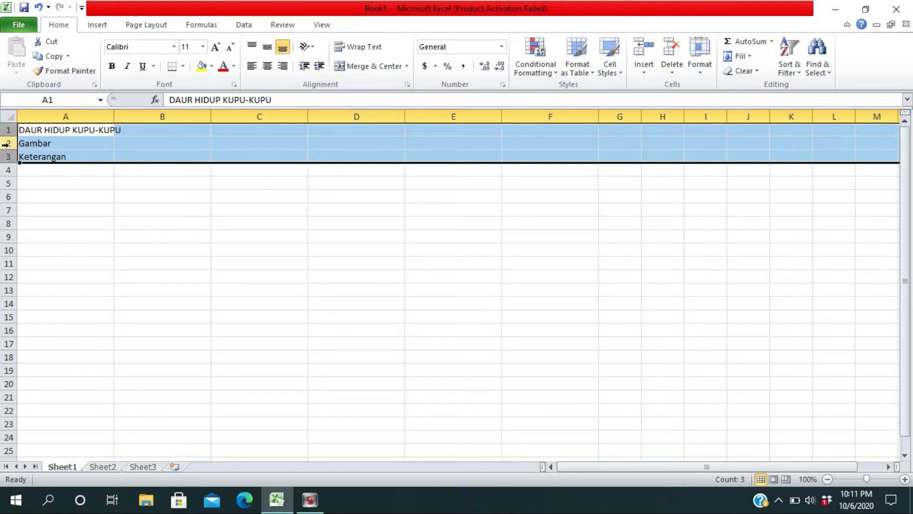
right_click(6, 144)
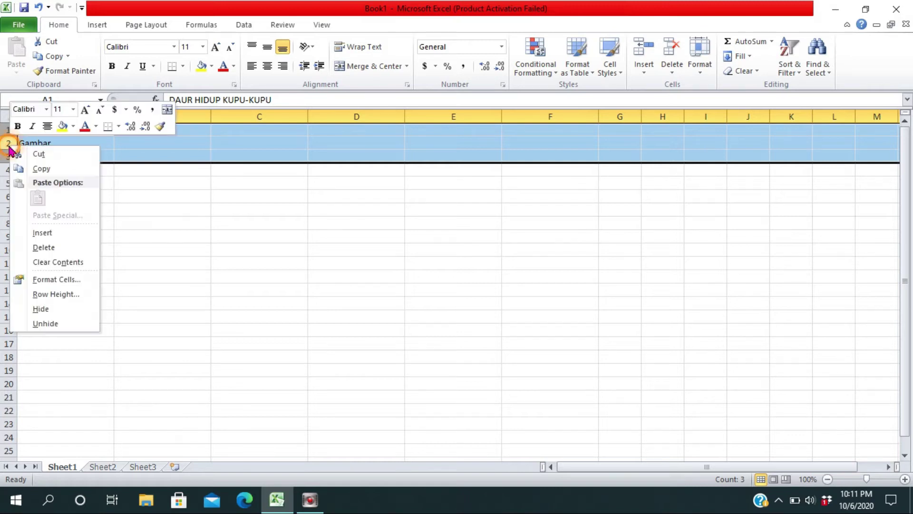
click(86, 295)
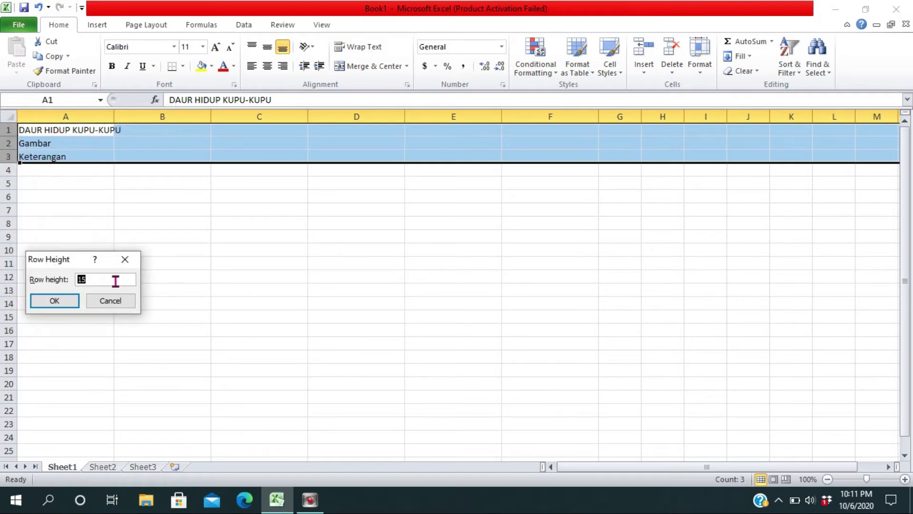
text(30)
key(Return)
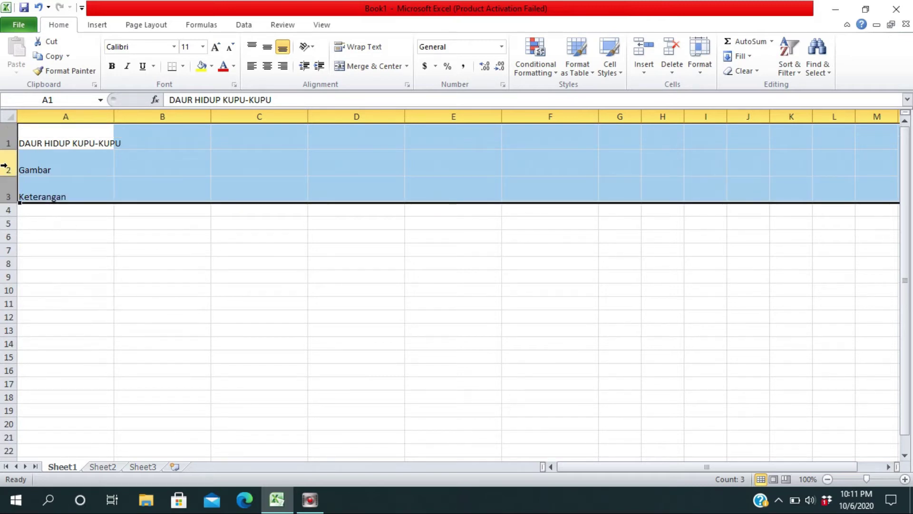
Increase the height of rows 1 to 3 to 50
right_click(4, 166)
click(76, 315)
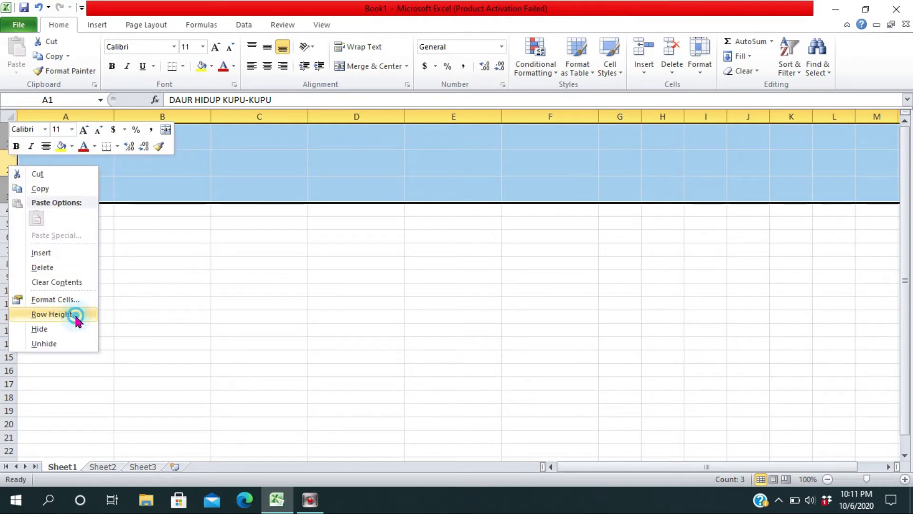
text(50)
key(Return)
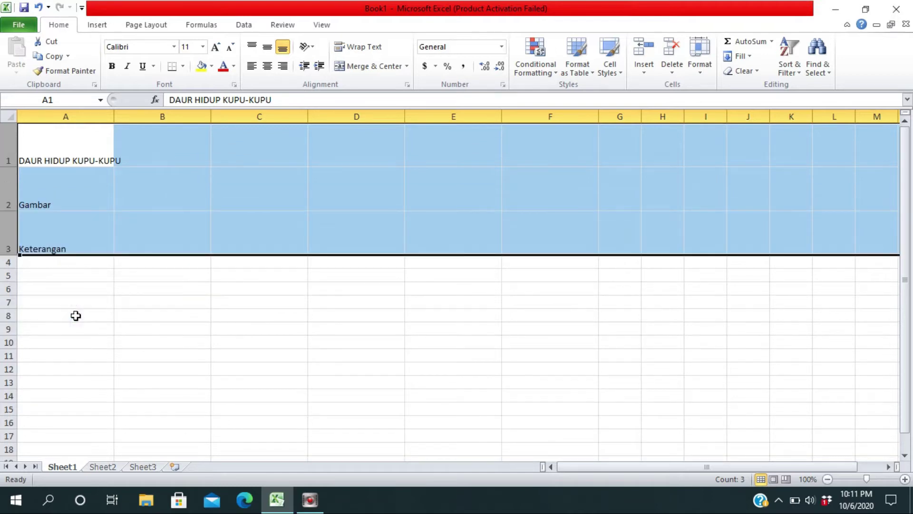
right_click(75, 315)
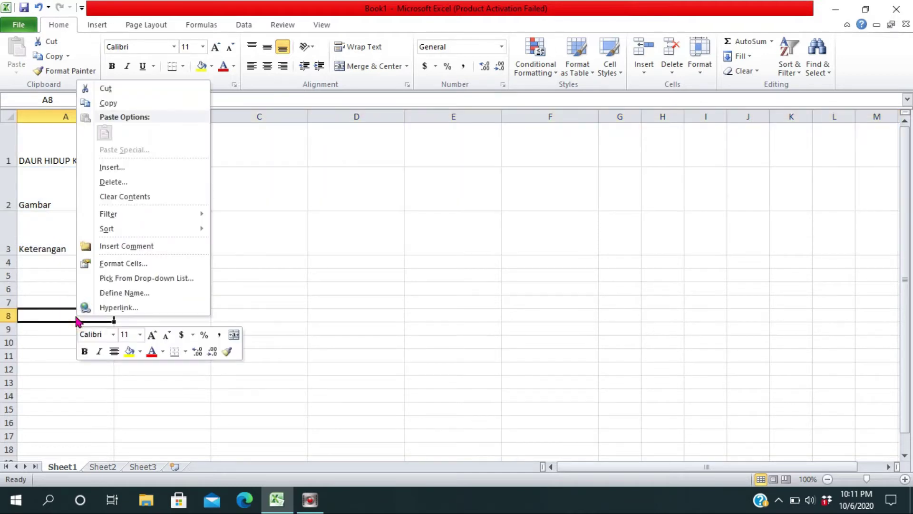
Set the height of rows 1 through 3 to 100
click(8, 156)
drag(8, 155, 10, 237)
right_click(14, 241)
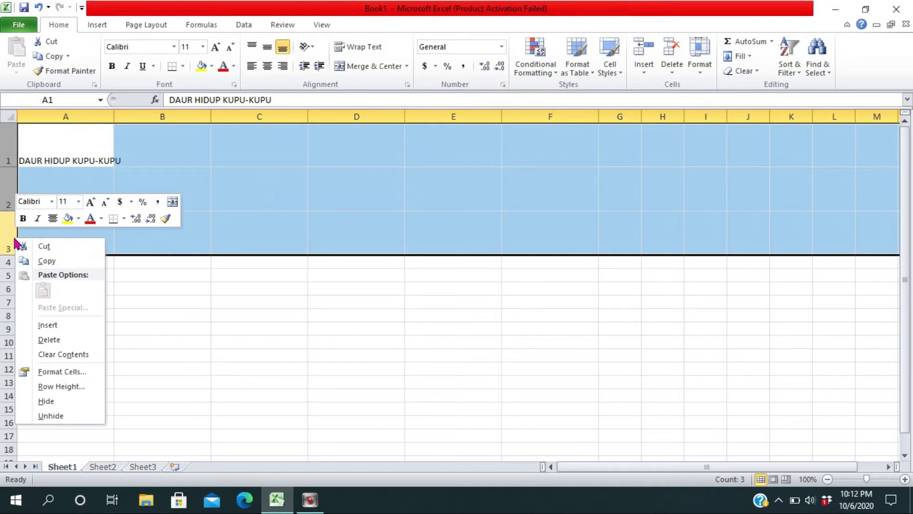
click(69, 387)
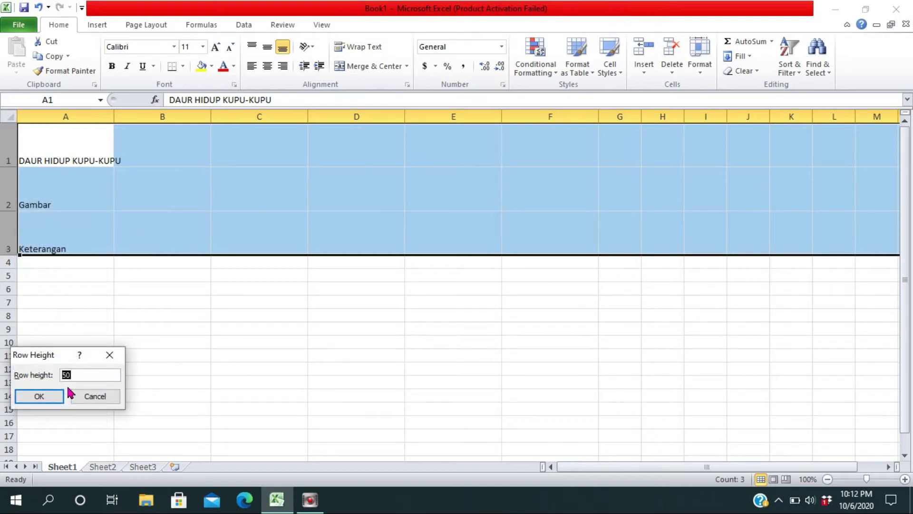
text(100)
key(Return)
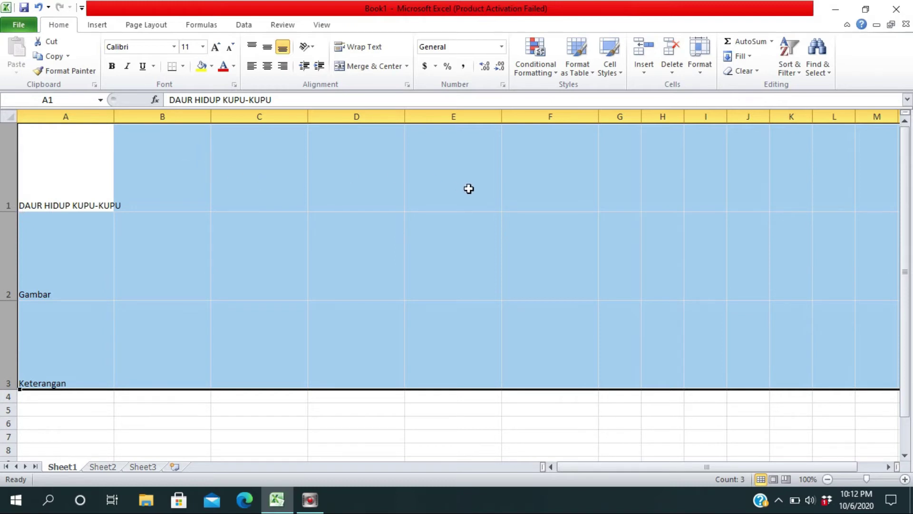
click(155, 251)
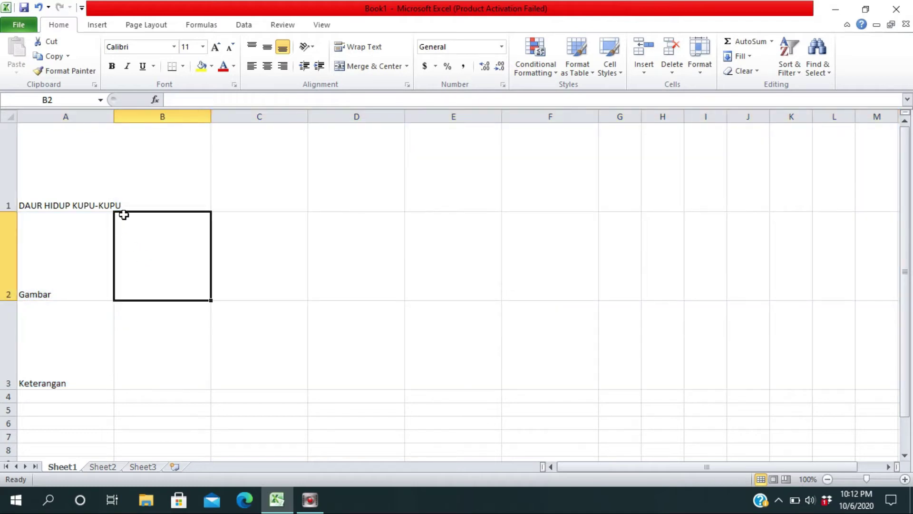
Apply all borders to the range A2:F3 and center its contents both vertically and horizontally
click(68, 247)
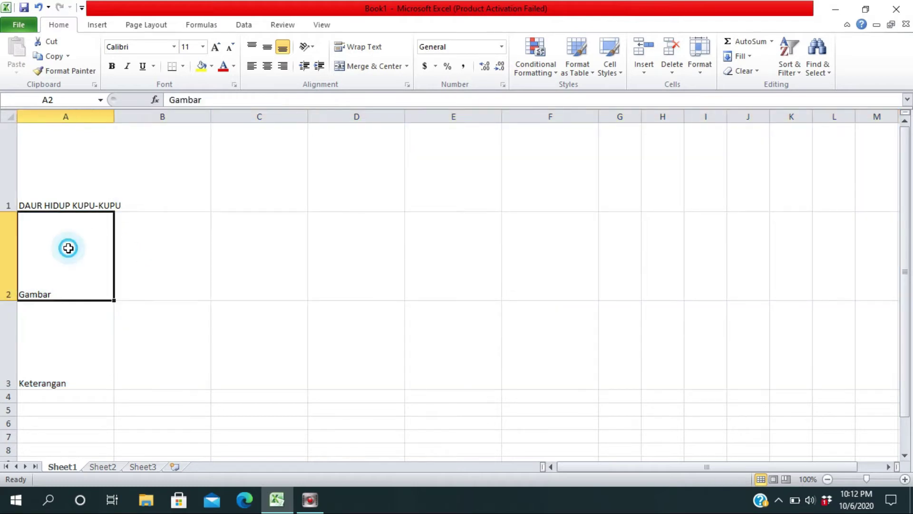
drag(68, 248, 427, 322)
drag(517, 324, 542, 324)
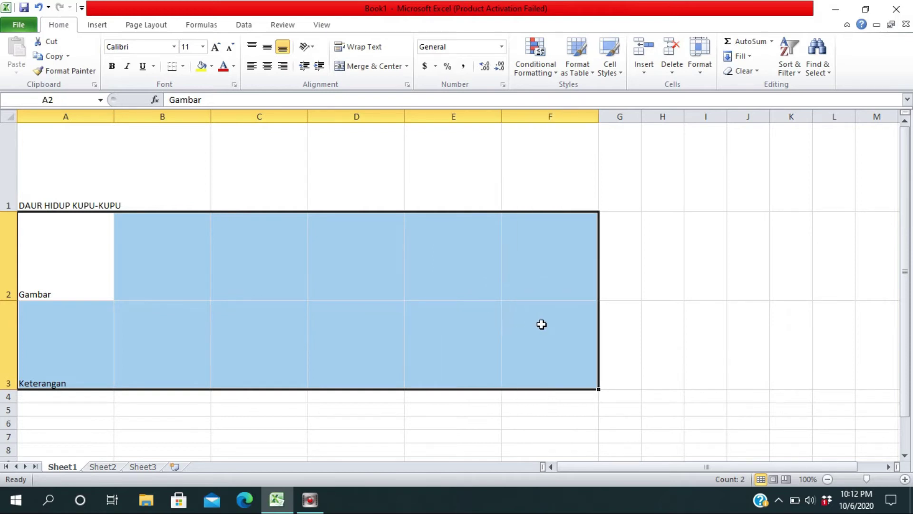
click(183, 69)
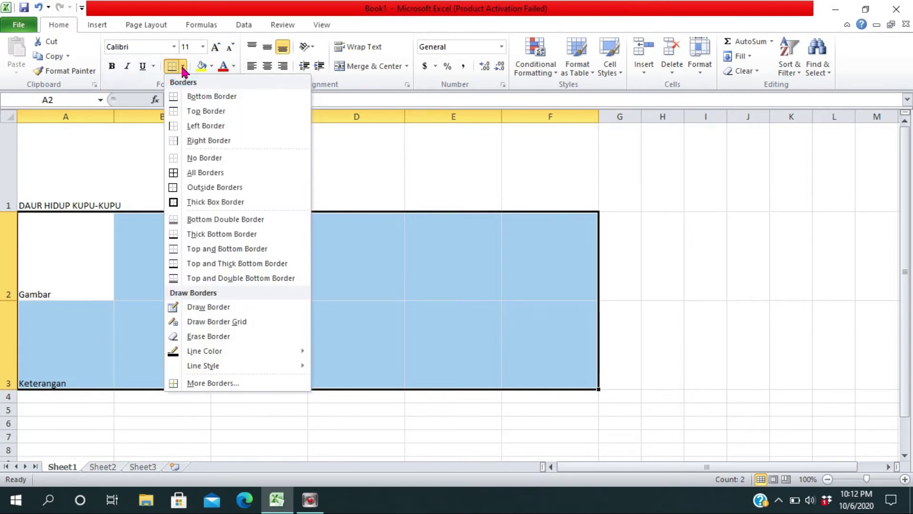
click(201, 173)
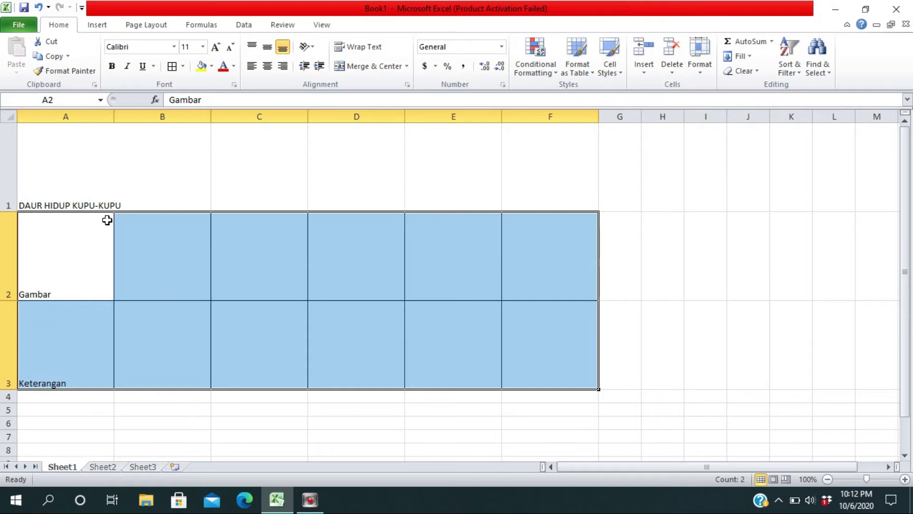
click(267, 48)
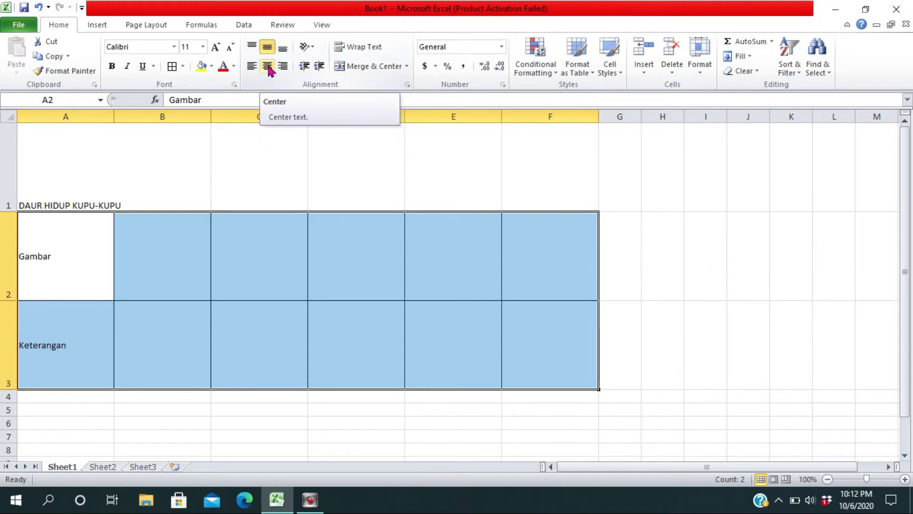
click(268, 69)
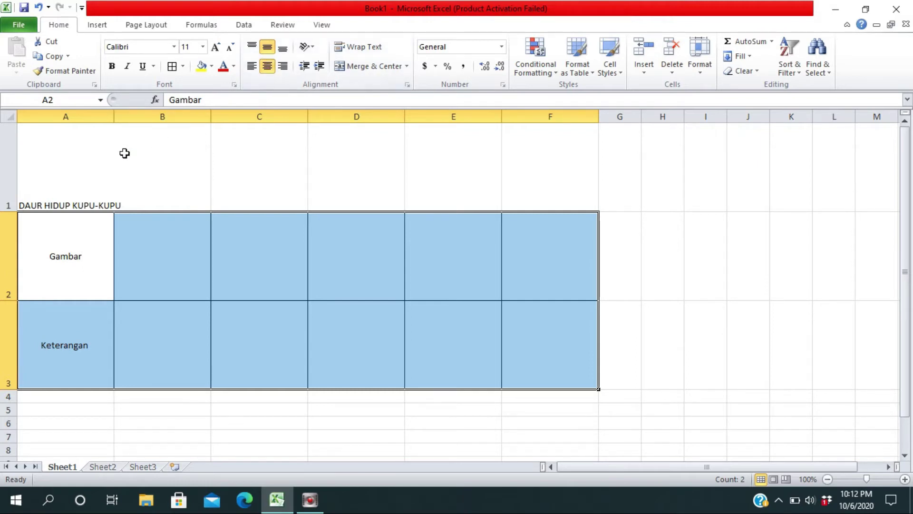
Set the font of the range A2:F3 to Cambria, size 12
click(119, 236)
drag(80, 244, 519, 334)
click(174, 46)
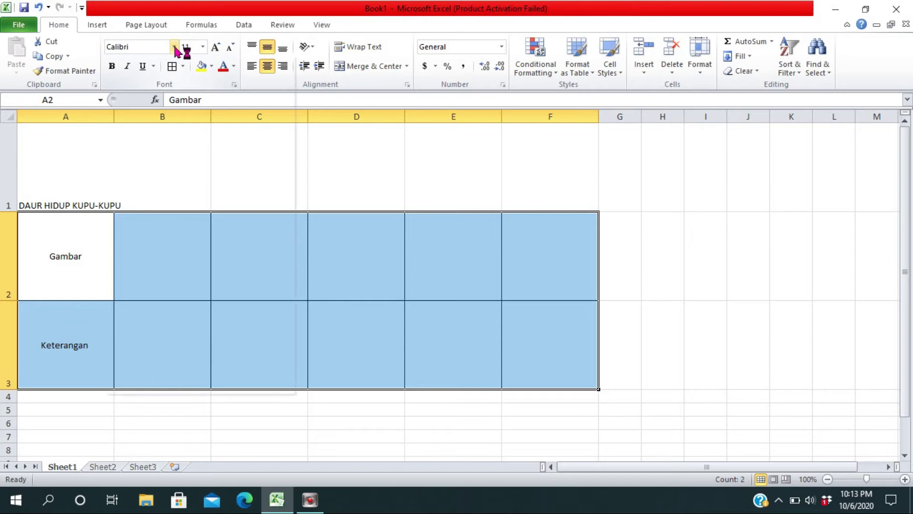
click(167, 80)
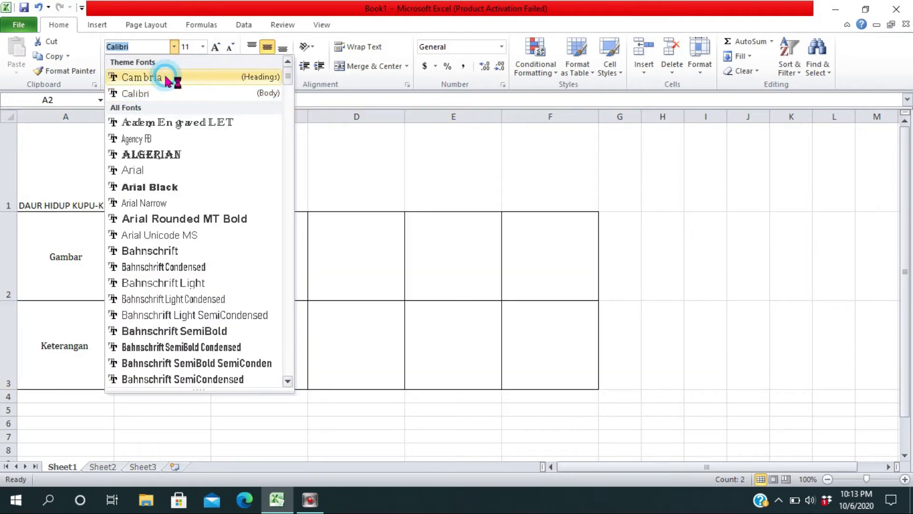
click(203, 47)
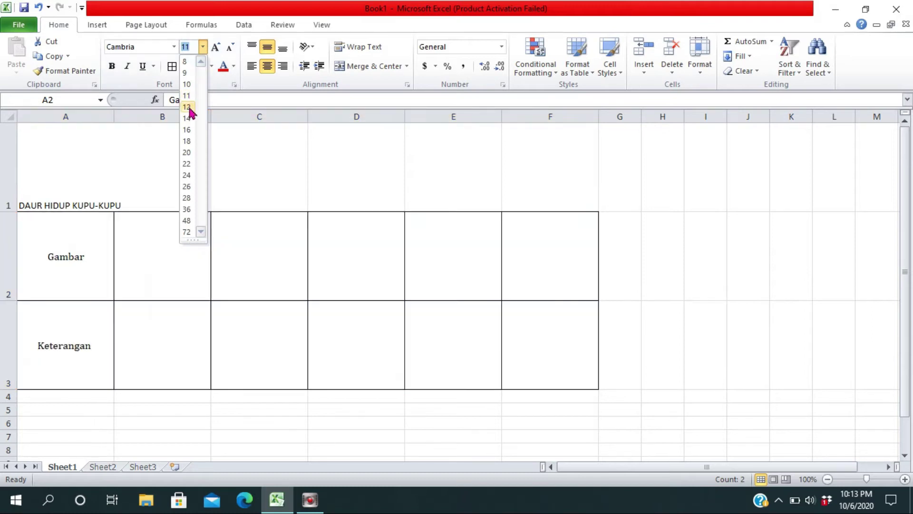
click(187, 107)
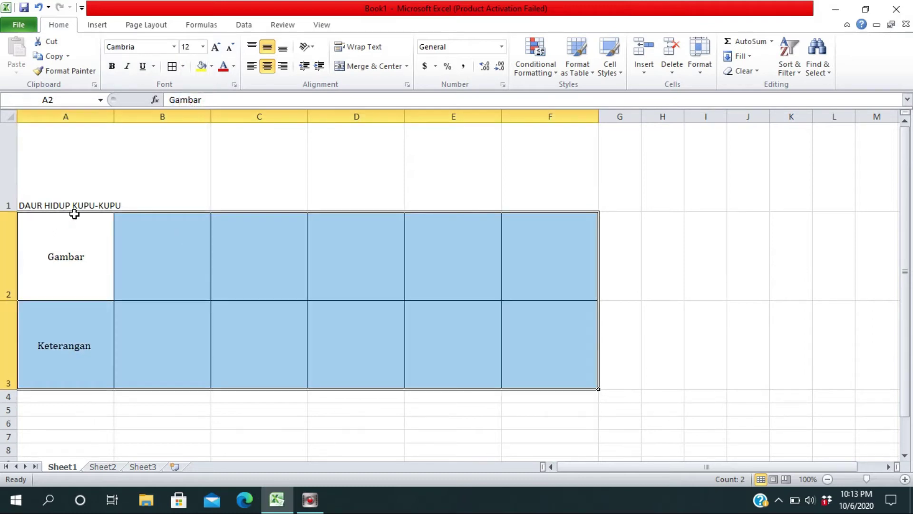
Merge and center the title DAUR HIDUP KUPU-KUPU across cells A1 to F1
click(83, 200)
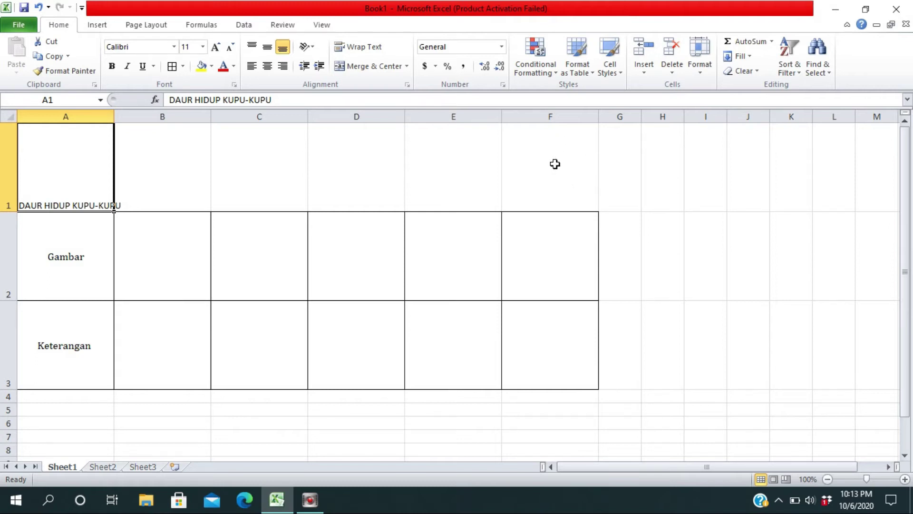
click(55, 178)
drag(59, 178, 531, 175)
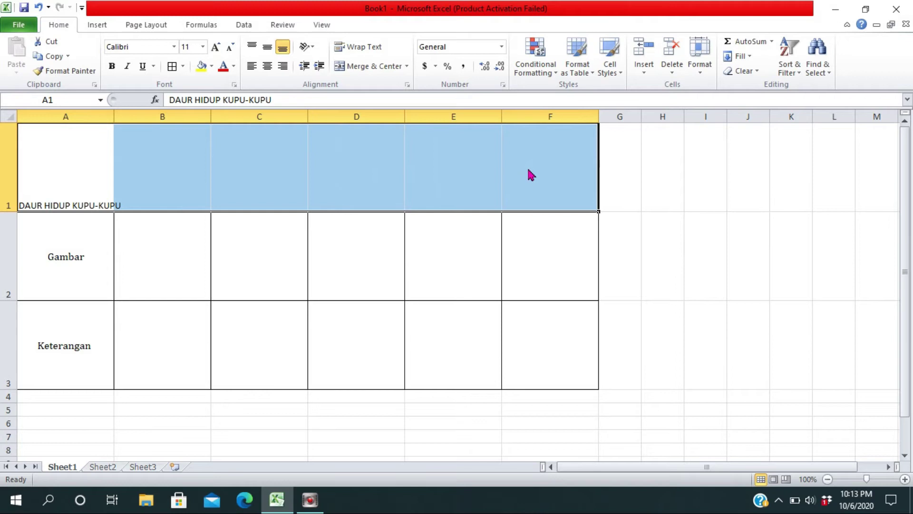
click(364, 70)
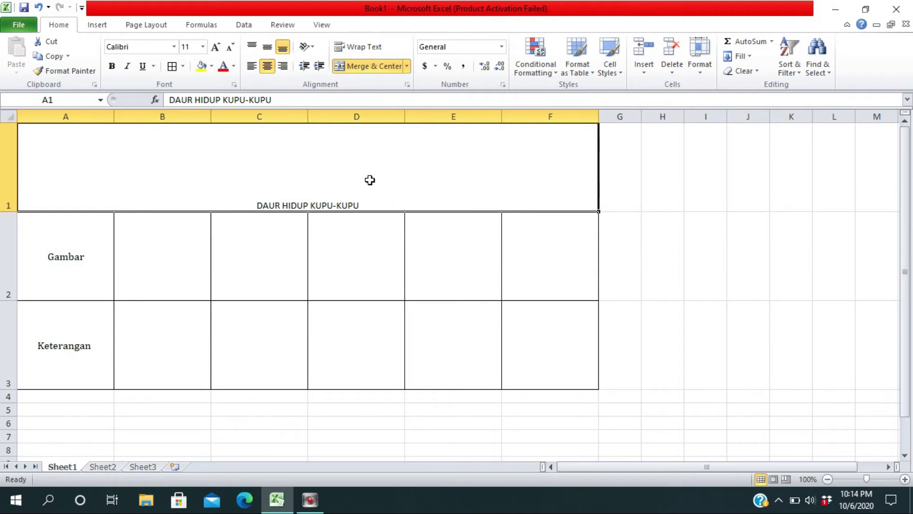
Format the merged title in Cambria, size 48, and align it to the vertical middle of its cell
click(174, 48)
click(167, 78)
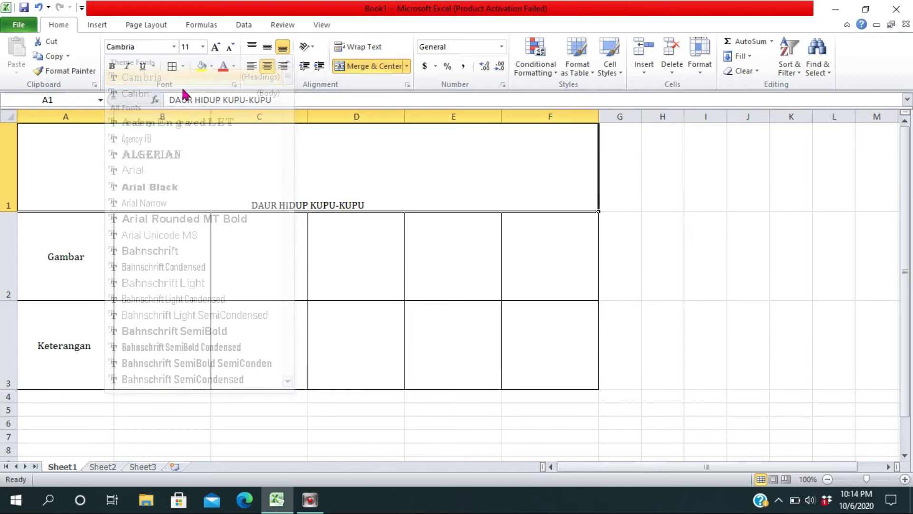
click(202, 47)
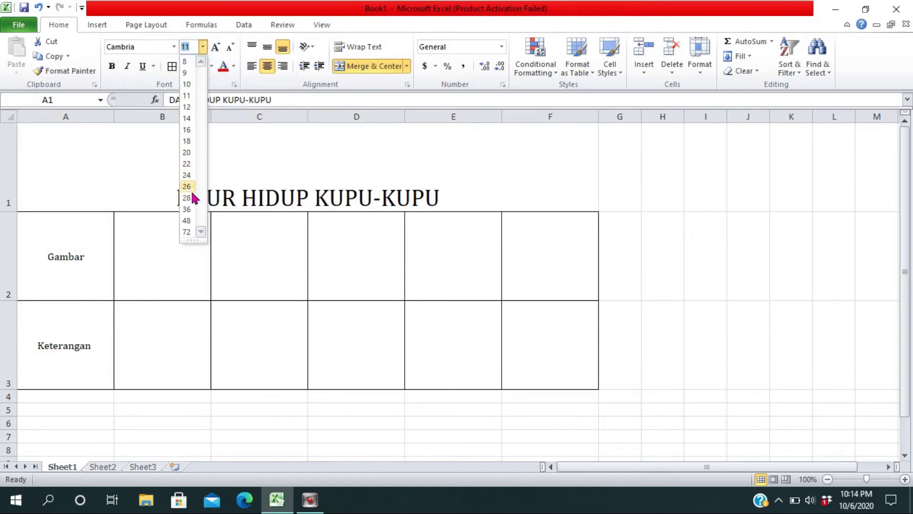
click(187, 221)
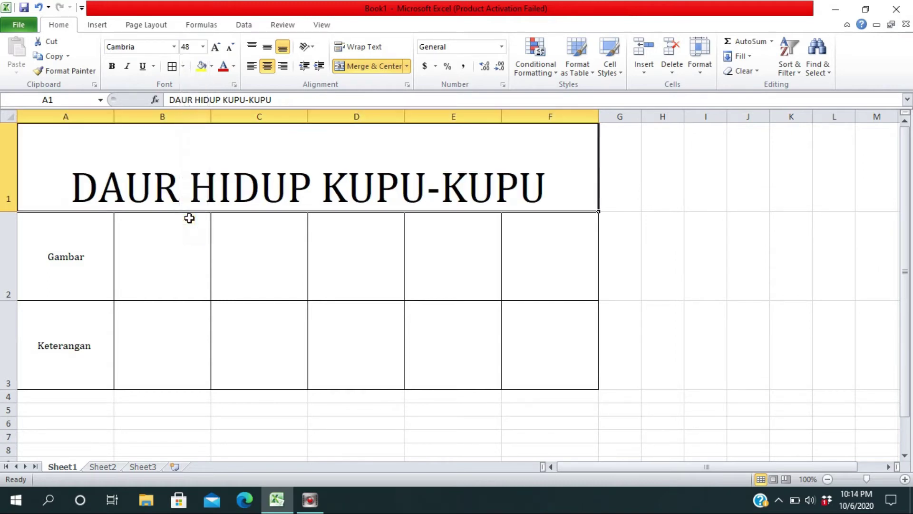
click(270, 50)
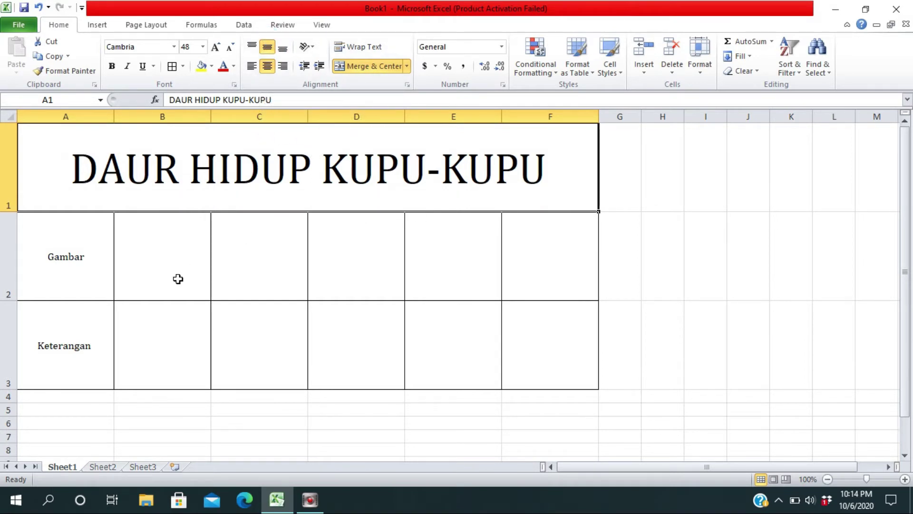
Fill the Keterangan row with Telur in B3, Ulat in C3 and Kepompong in D3
click(171, 346)
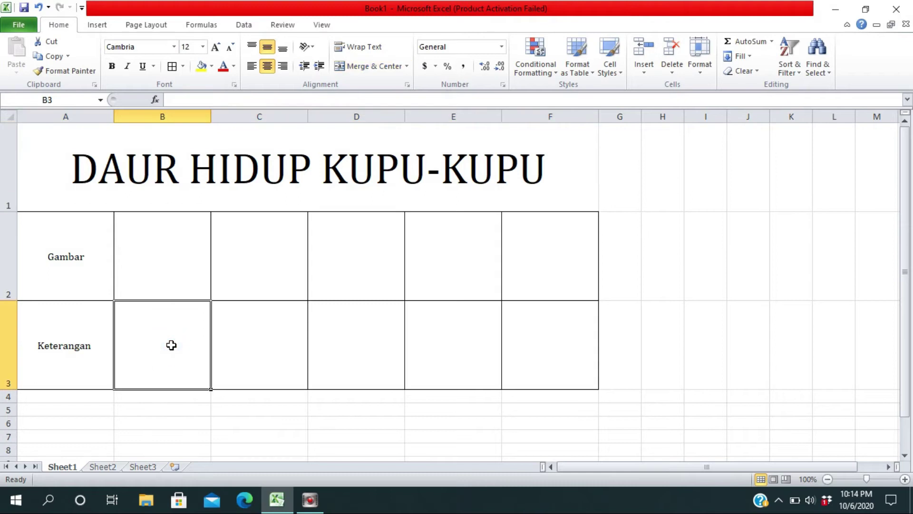
text(Telur)
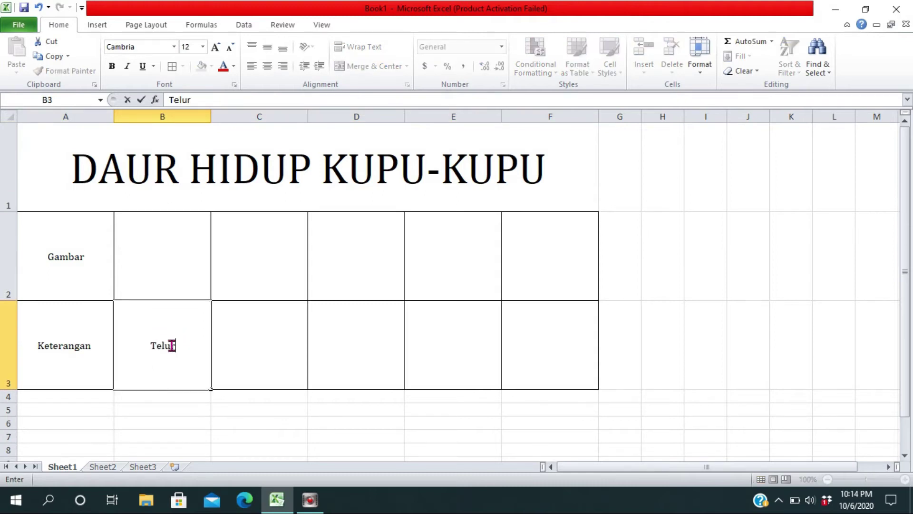
key(Tab)
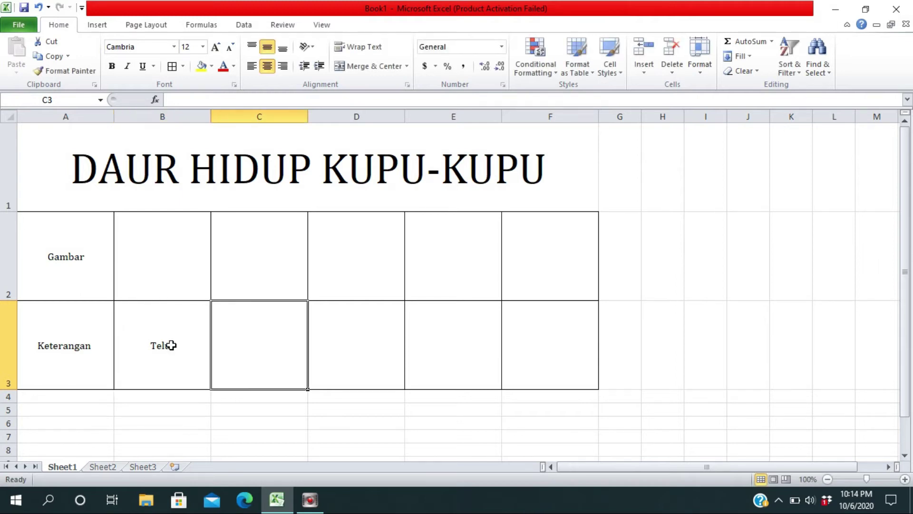
text(Ulat)
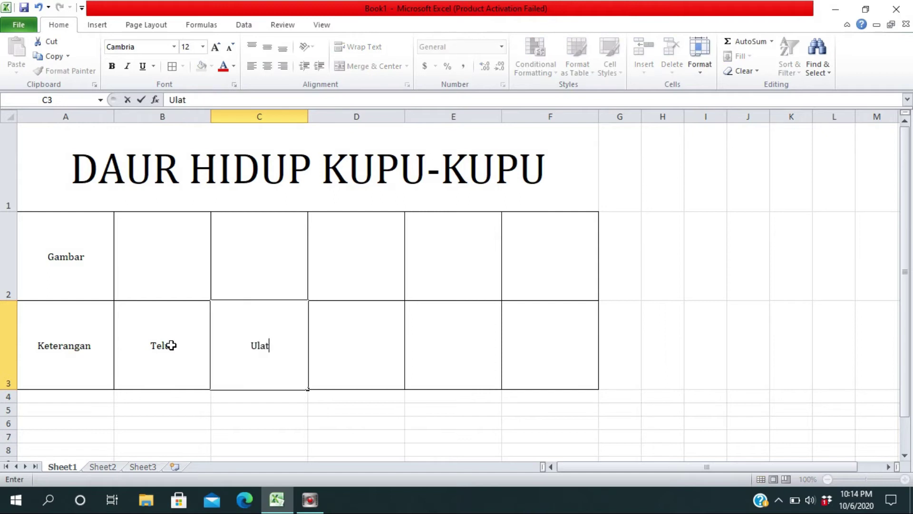
key(Tab)
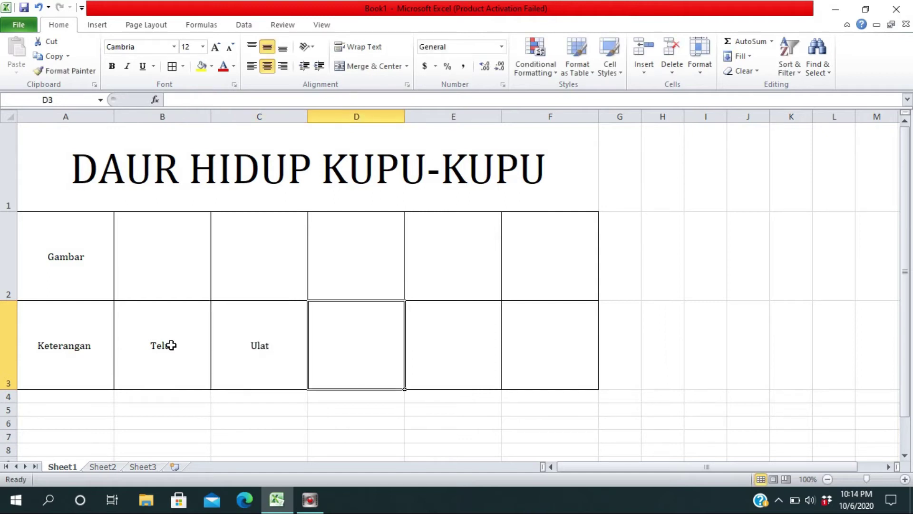
text(Kepom)
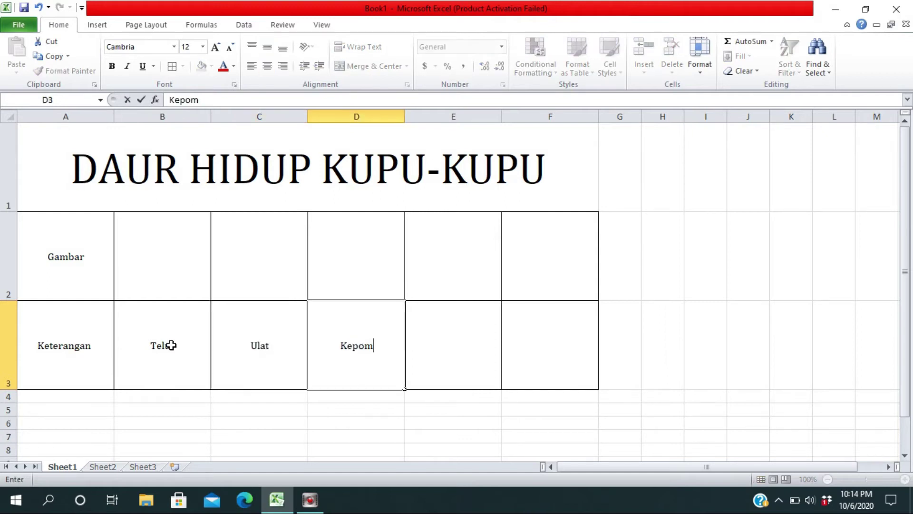
text(pong)
key(Tab)
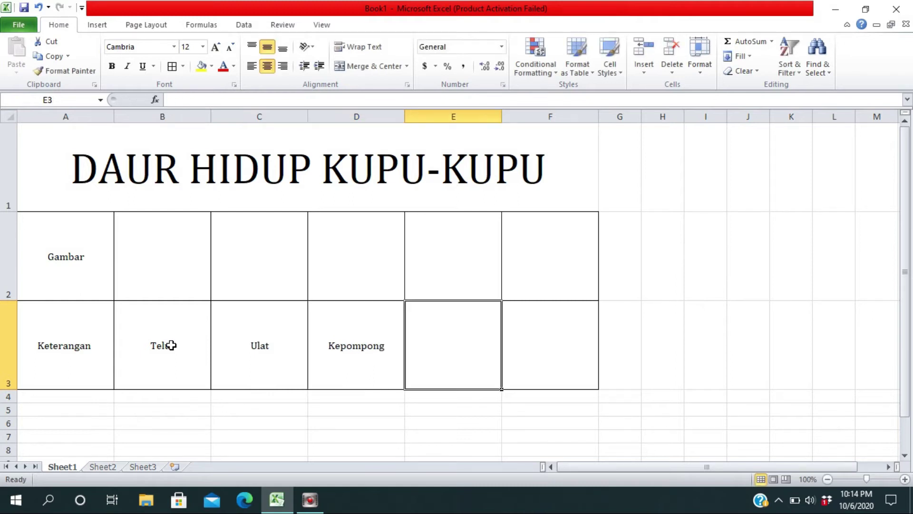
Enter Kupu-kupu Muda in E3 and Kupu-kupu Dewasa in F3
text(Ku)
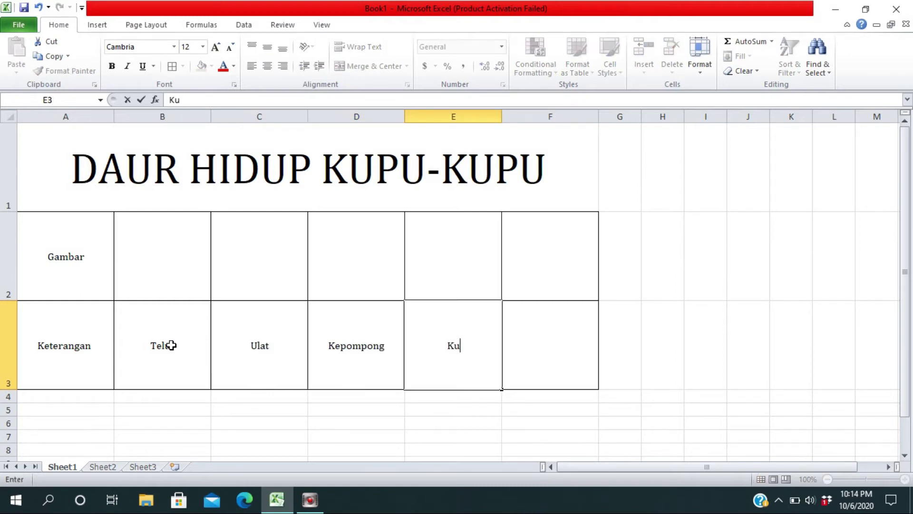
text(pu-kupu)
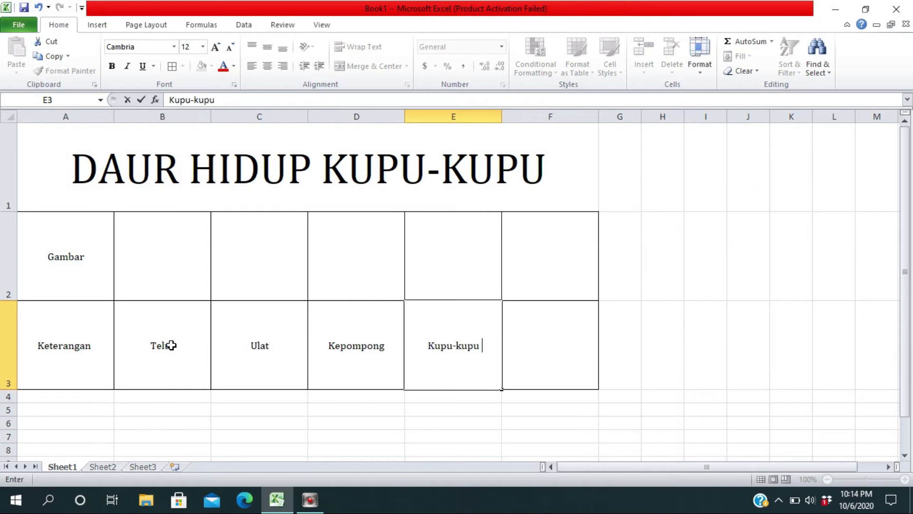
text( Muda)
key(Tab)
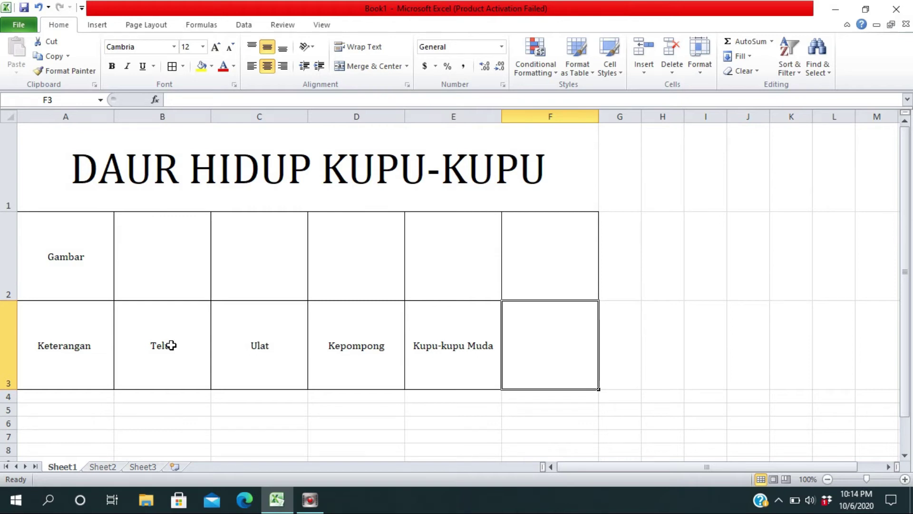
text(Kupu)
text(-)
key(BackSpace)
text(pu-kupu)
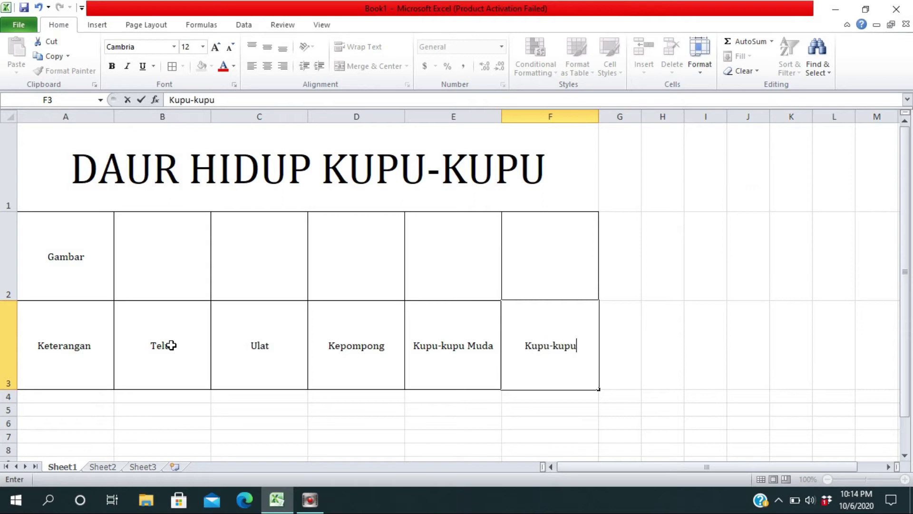
text( Dew)
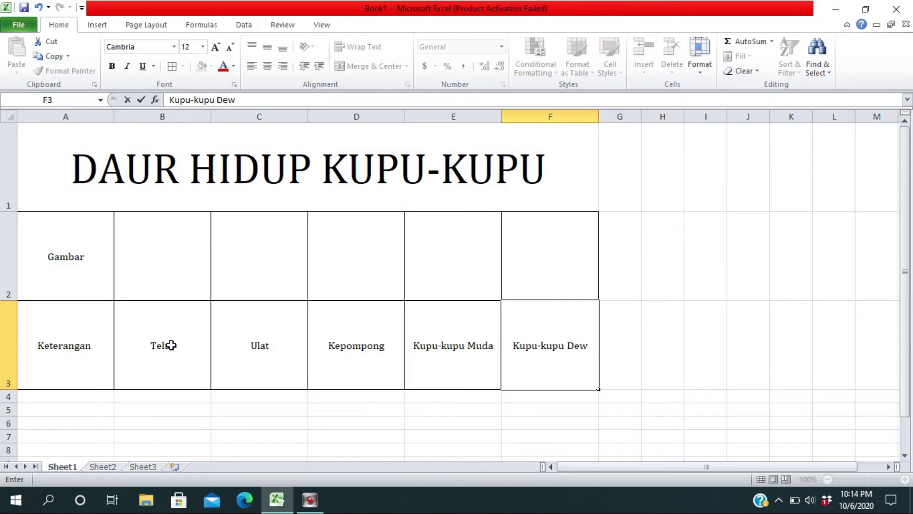
text(asa)
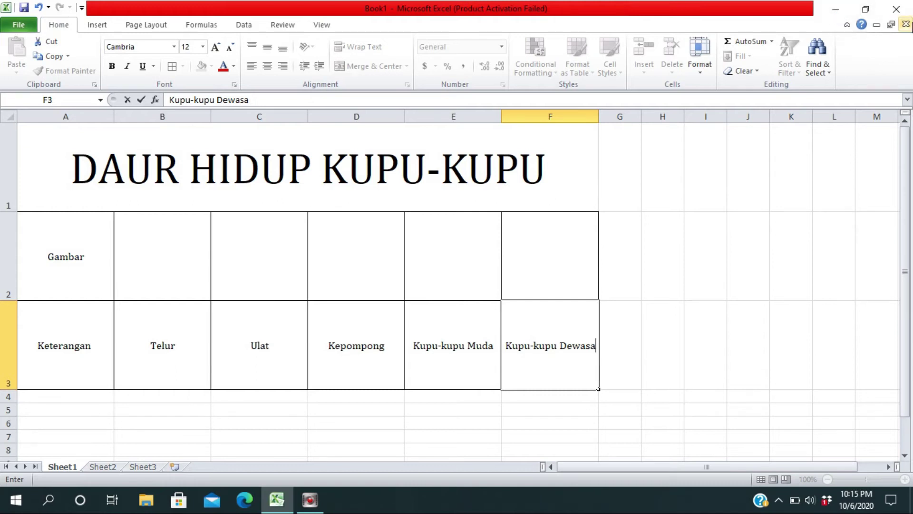
Switch to Google Chrome and search Google for pictures with the query "gambar animasi telur kupu"
click(835, 14)
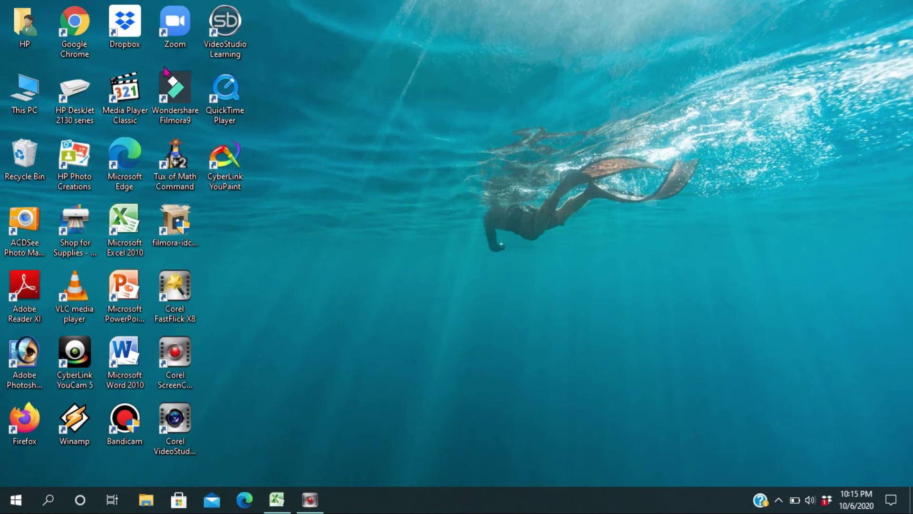
double_click(76, 24)
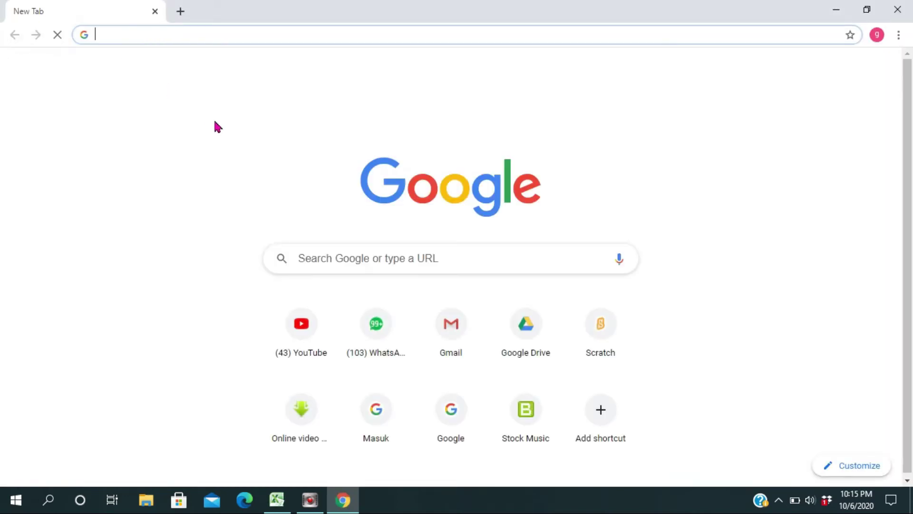
click(370, 260)
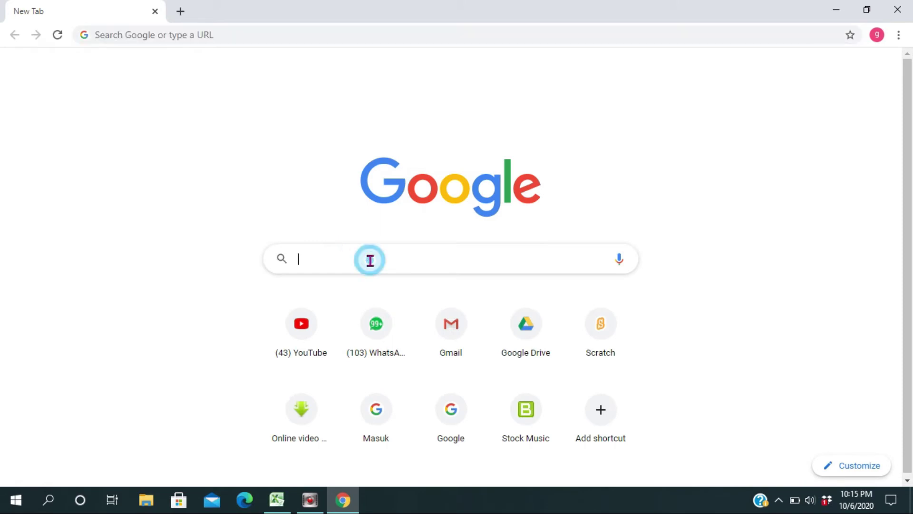
text(gambar )
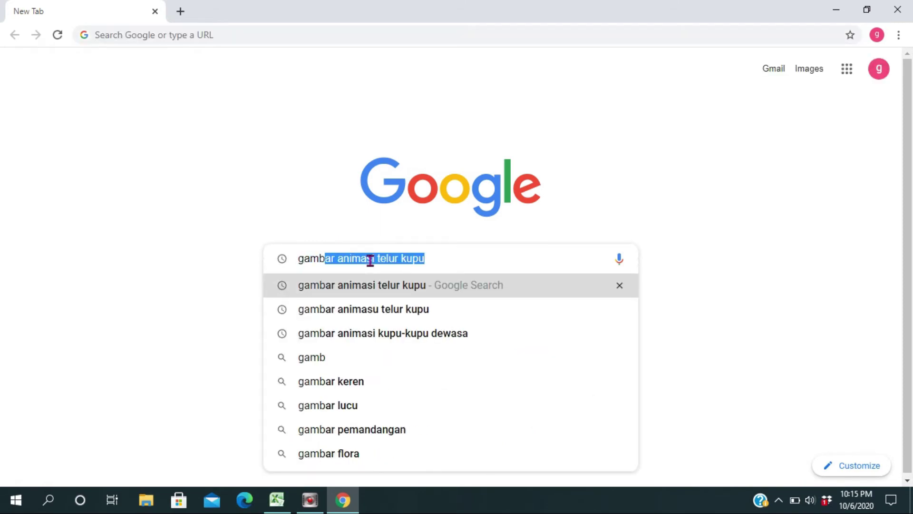
text(animasu)
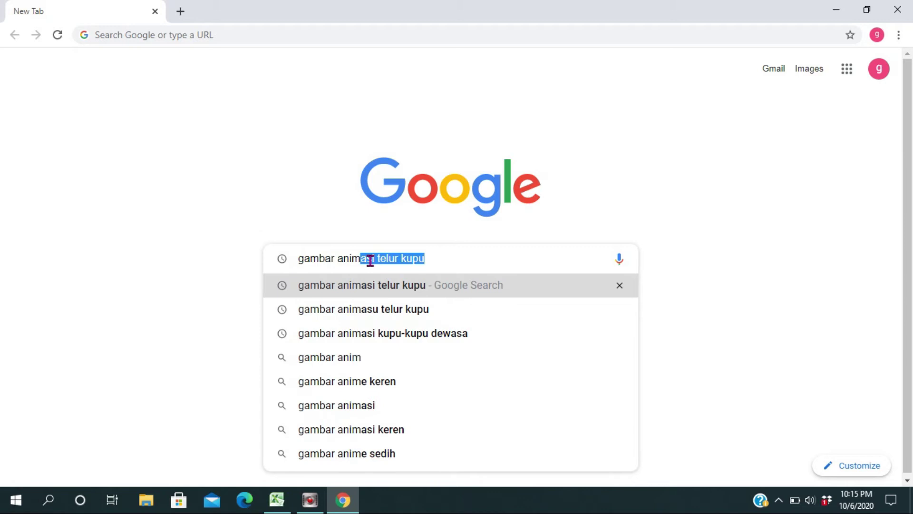
key(BackSpace)
key(BackSpace)
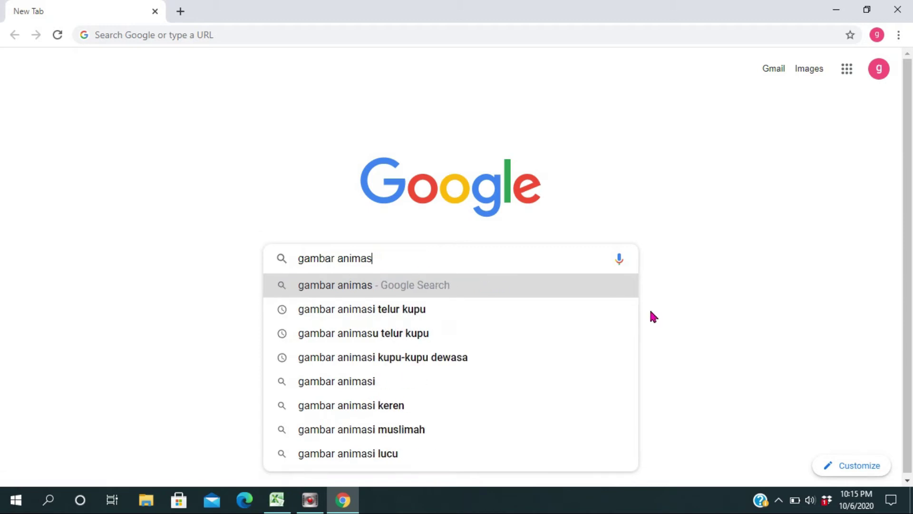
text(i)
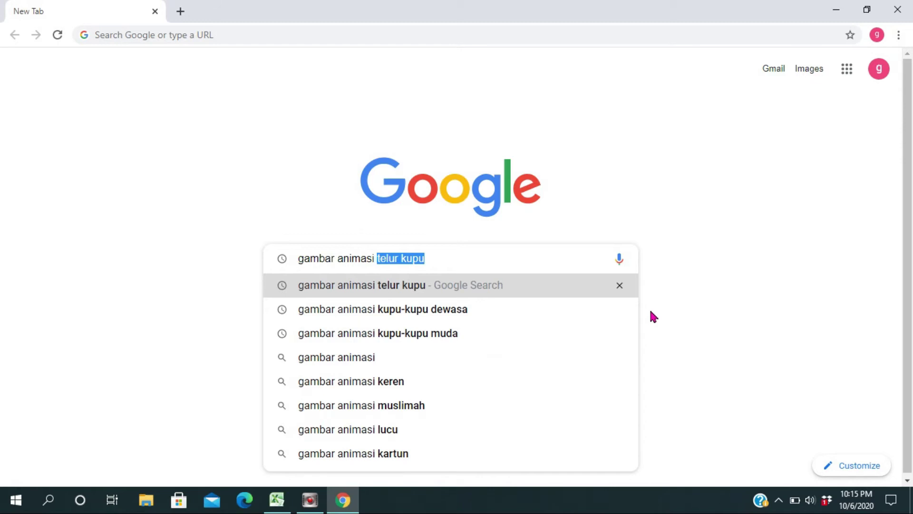
text(telur )
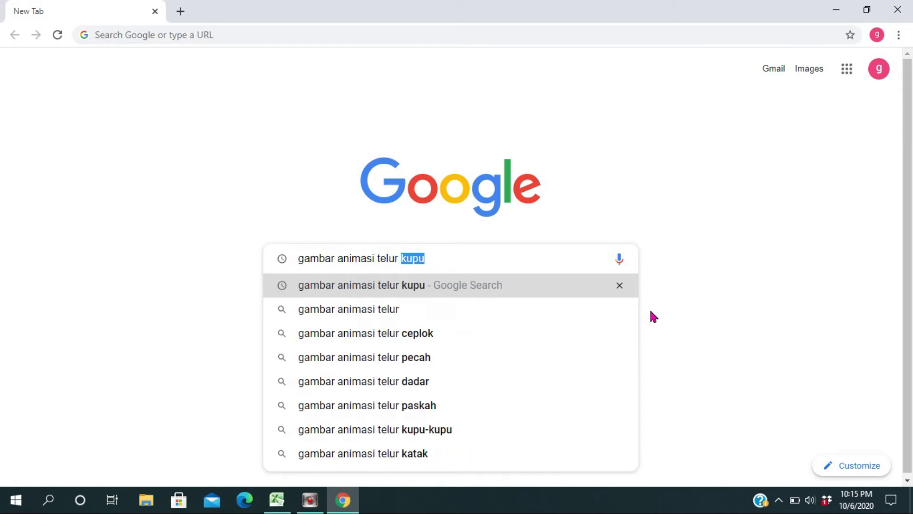
text(kupu)
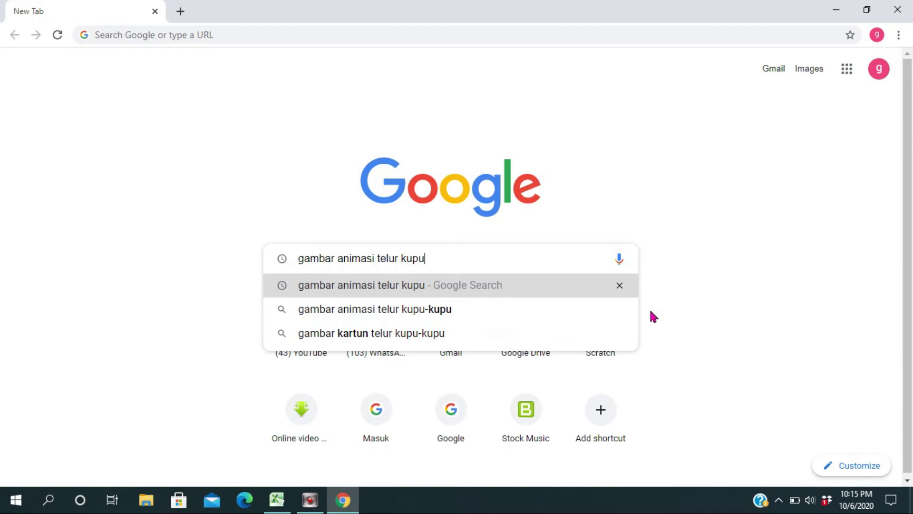
key(Return)
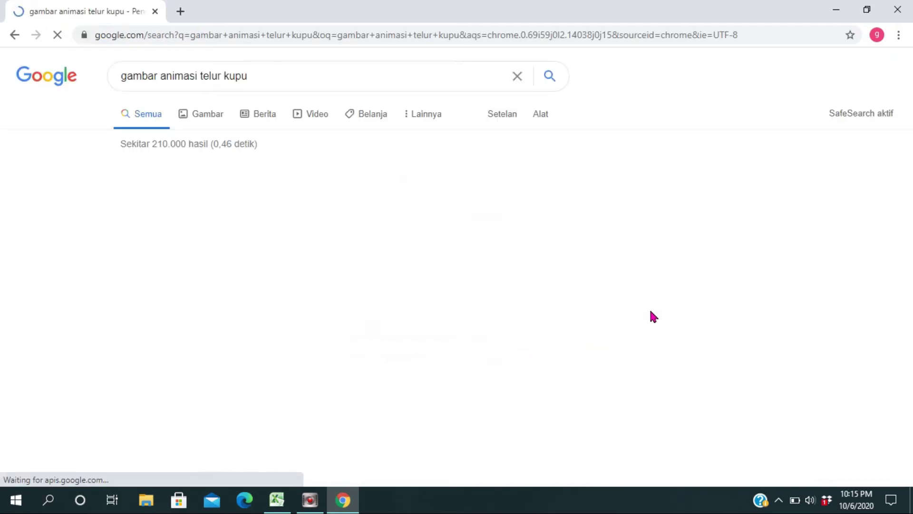
click(206, 119)
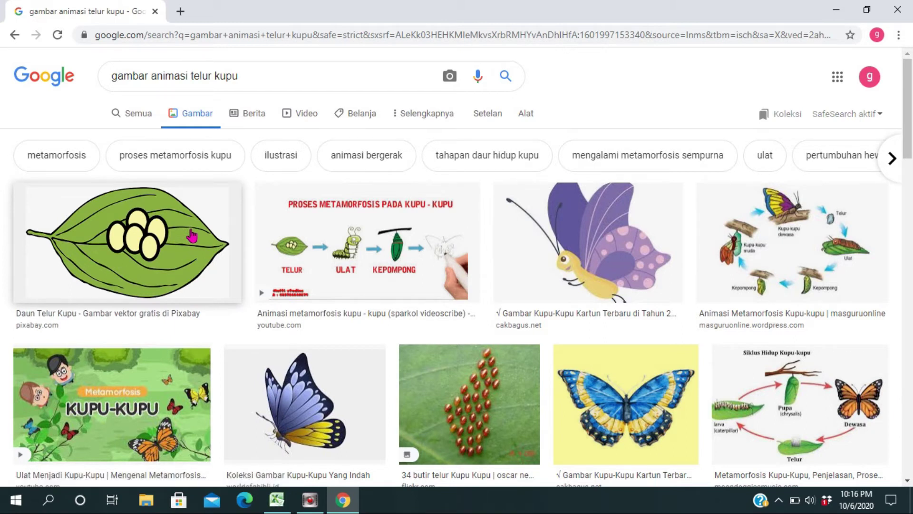
Save the picture of eggs on a leaf as "Telur kupu" in the gambar download folder on drive E
right_click(118, 214)
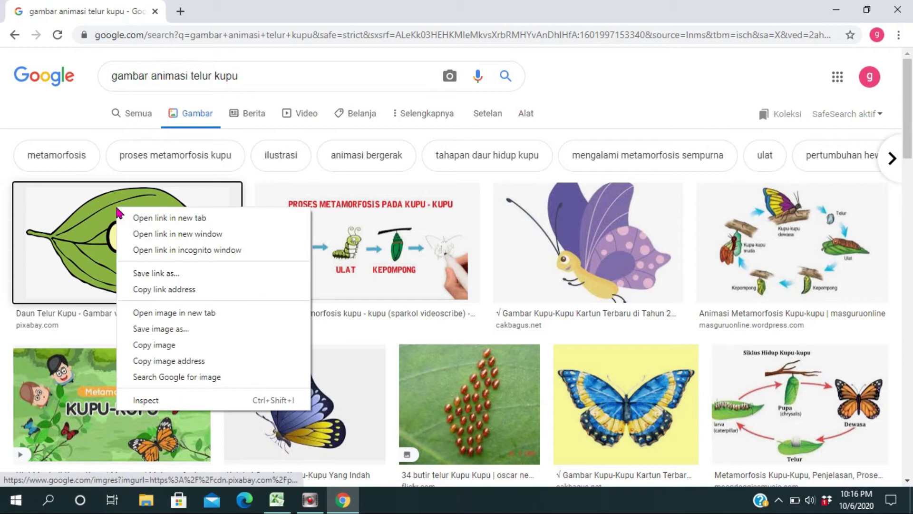
click(209, 329)
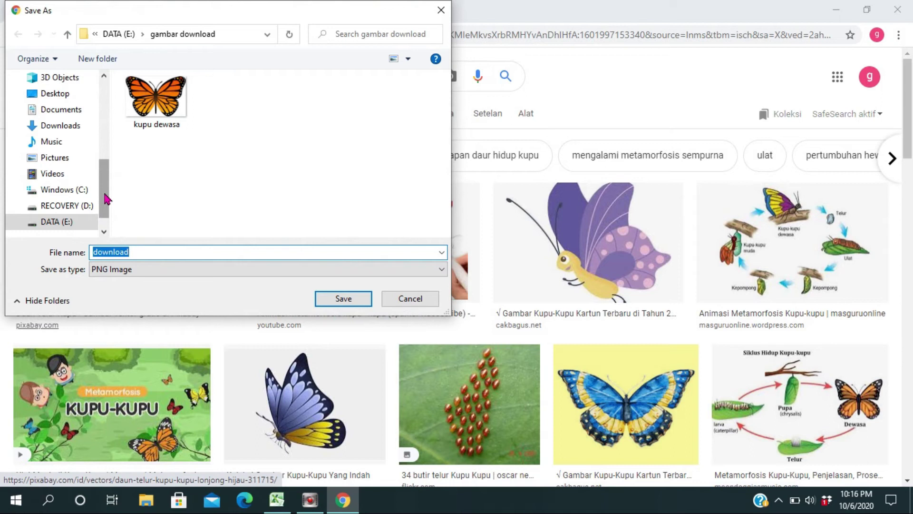
click(85, 222)
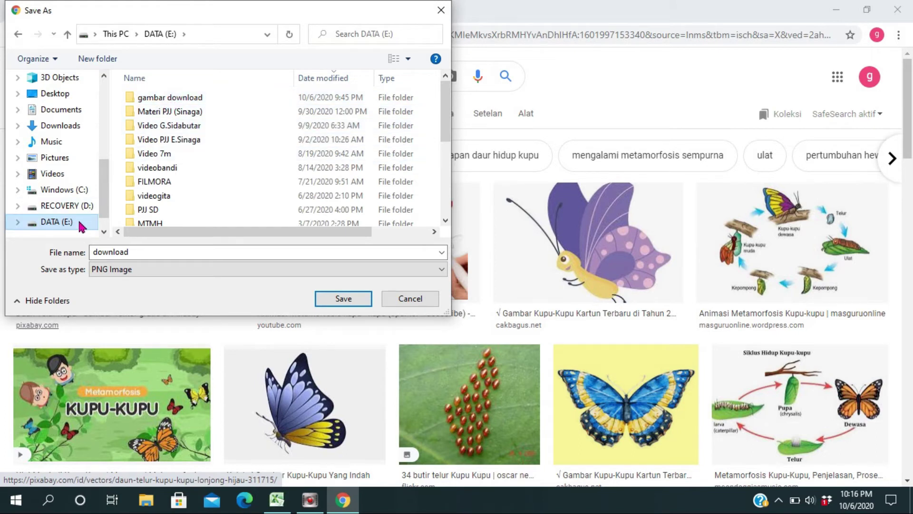
double_click(185, 98)
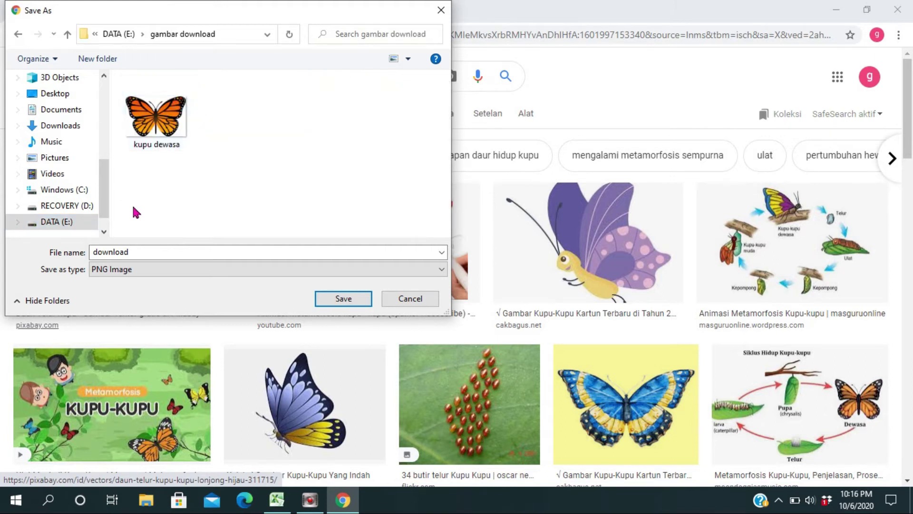
double_click(138, 250)
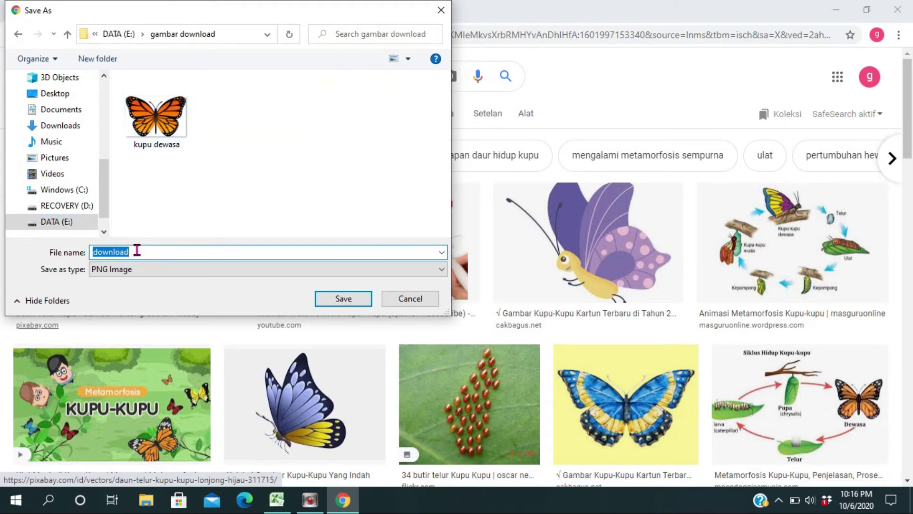
key(BackSpace)
text(Telur kupu)
click(333, 300)
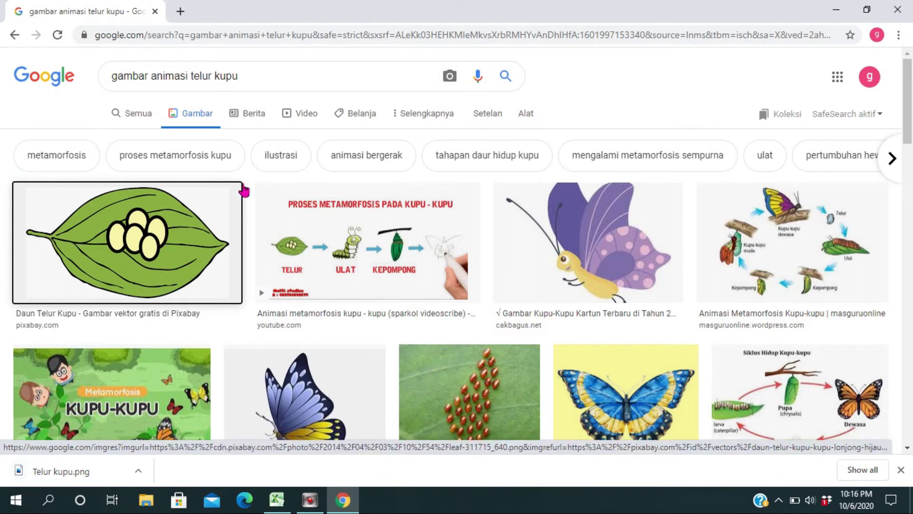
Change the image search query to "gambar animasi ulat kupu" and run the search
click(214, 70)
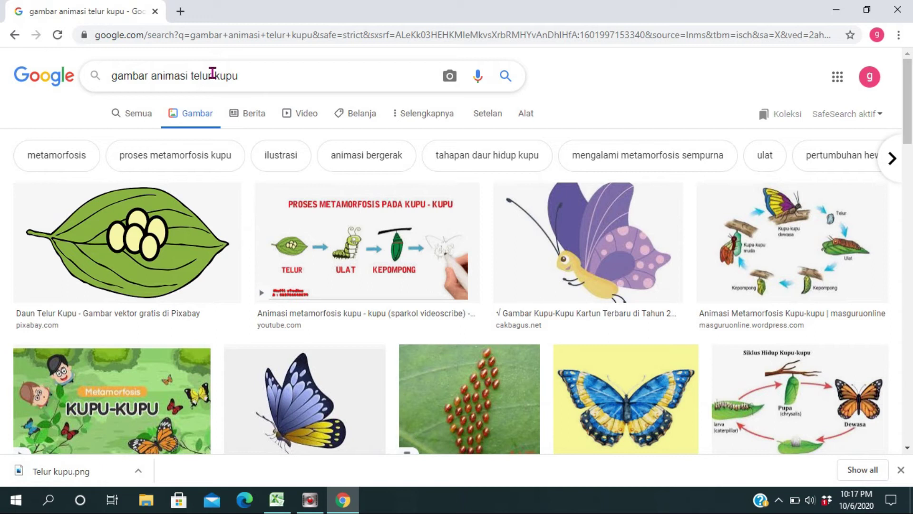
key(BackSpace)
key(BackSpace)
key(BackSpace)
key(BackSpace)
key(BackSpace)
text(ul)
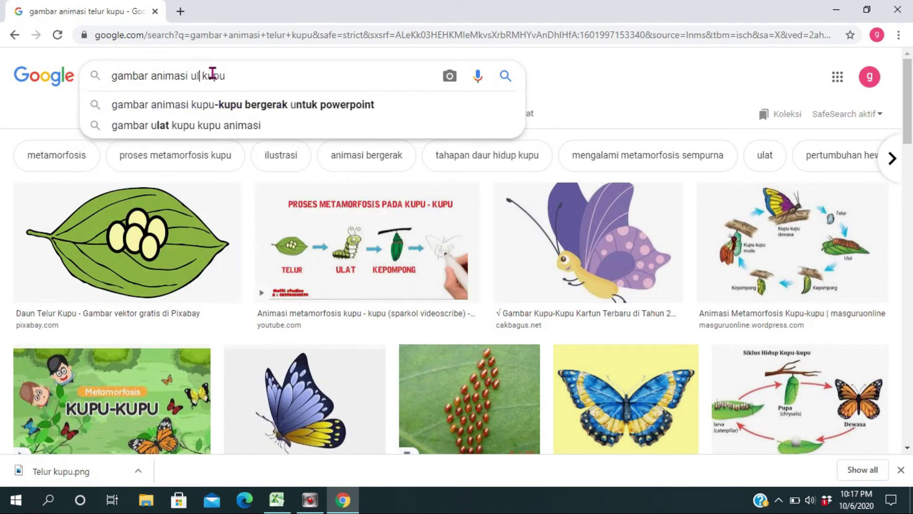
text(at)
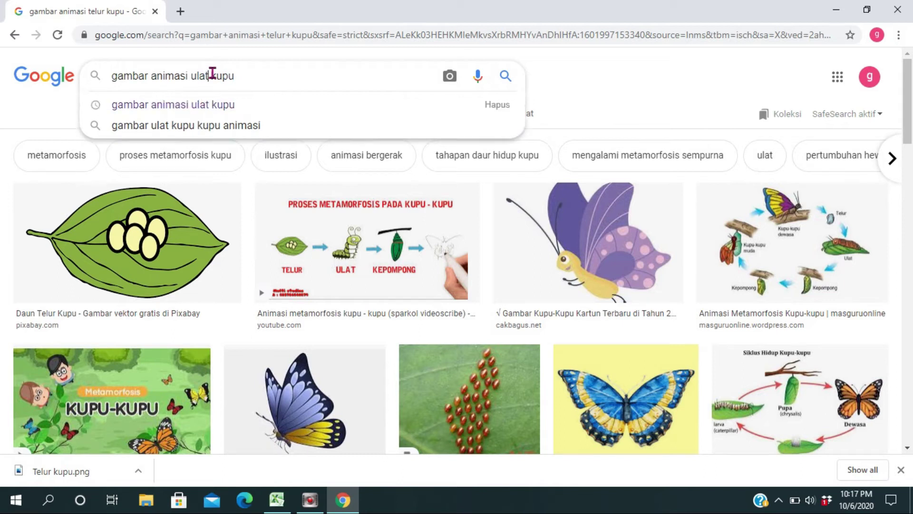
key(Return)
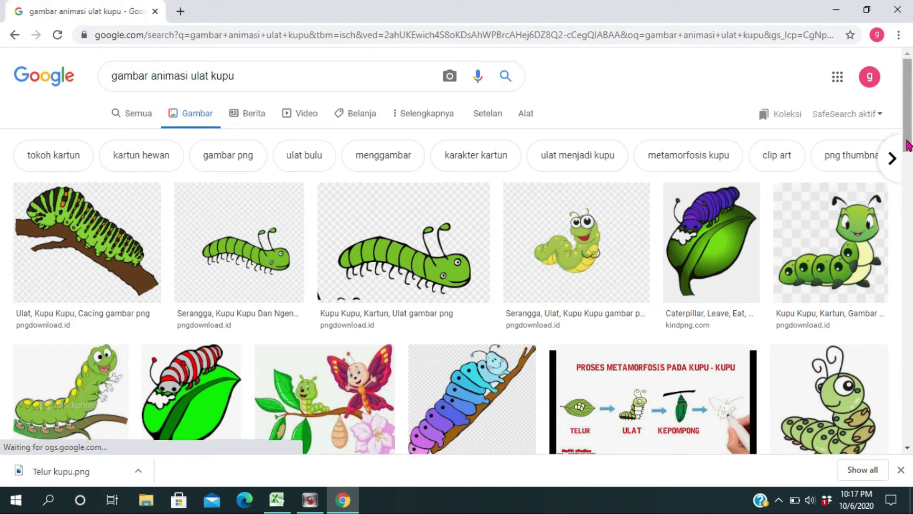
Save the picture of the purple caterpillar on a leaf as "Ulat kupu" in the gambar download folder
right_click(712, 242)
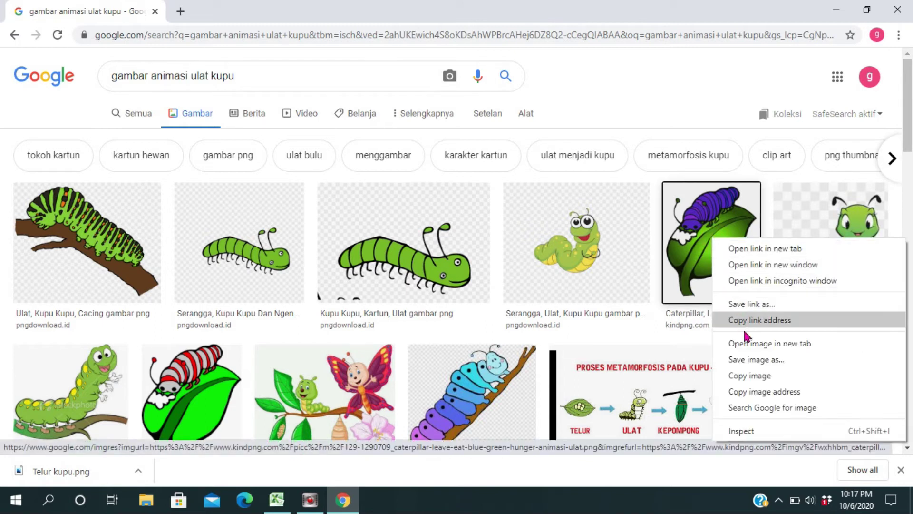
click(750, 362)
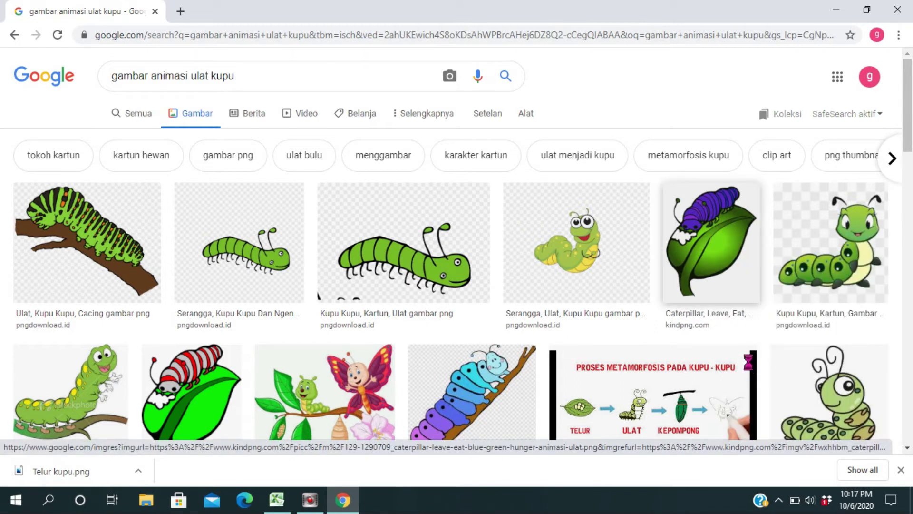
click(183, 252)
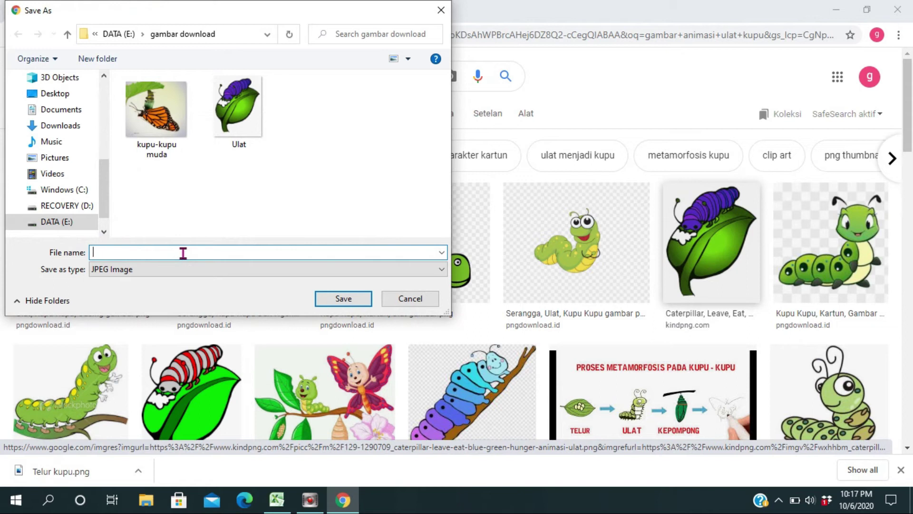
text(Ulat kupu)
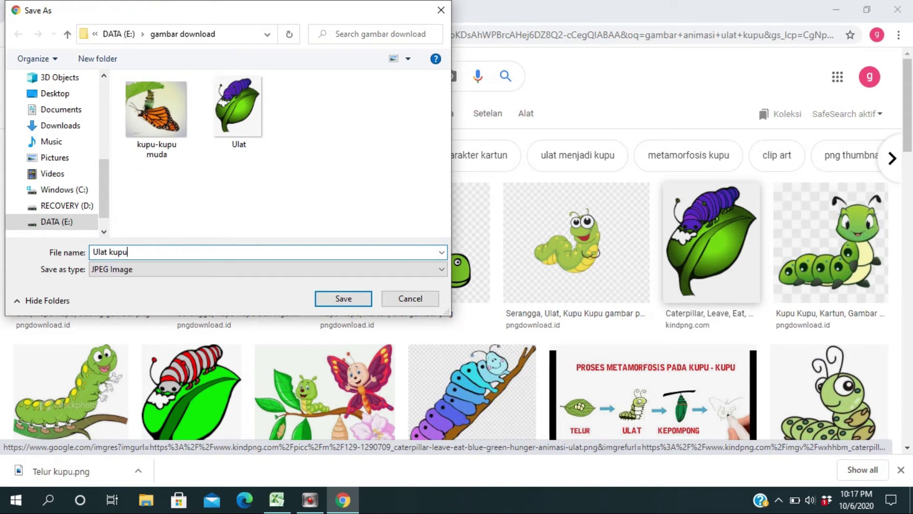
click(350, 300)
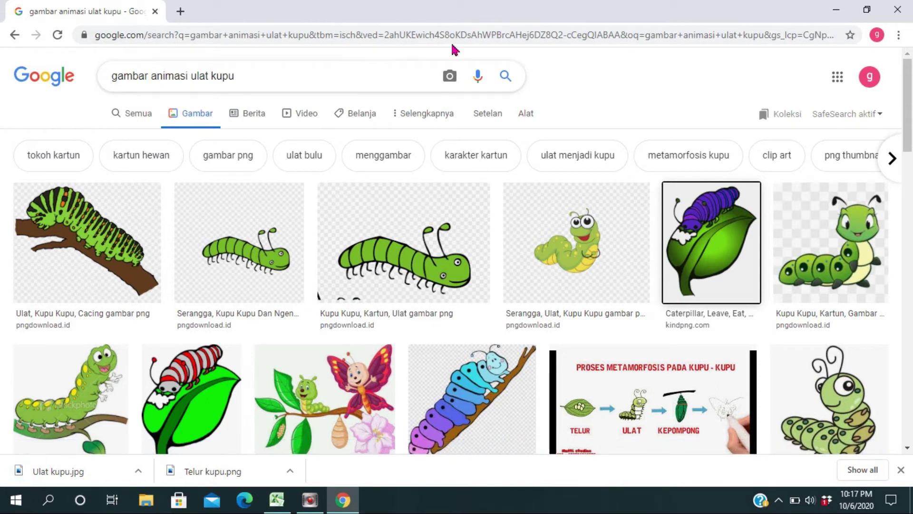
Close Google Chrome and switch to the Book1 workbook in Microsoft Excel
click(901, 11)
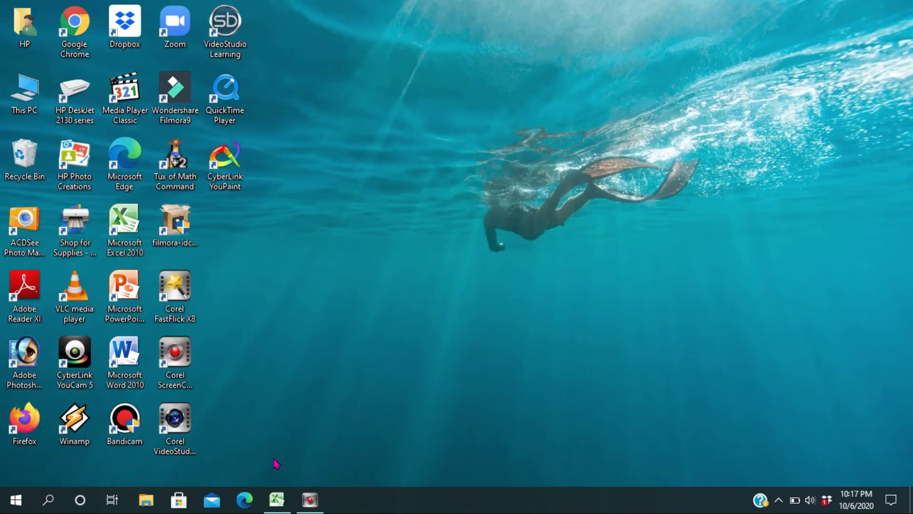
mouse_move(275, 505)
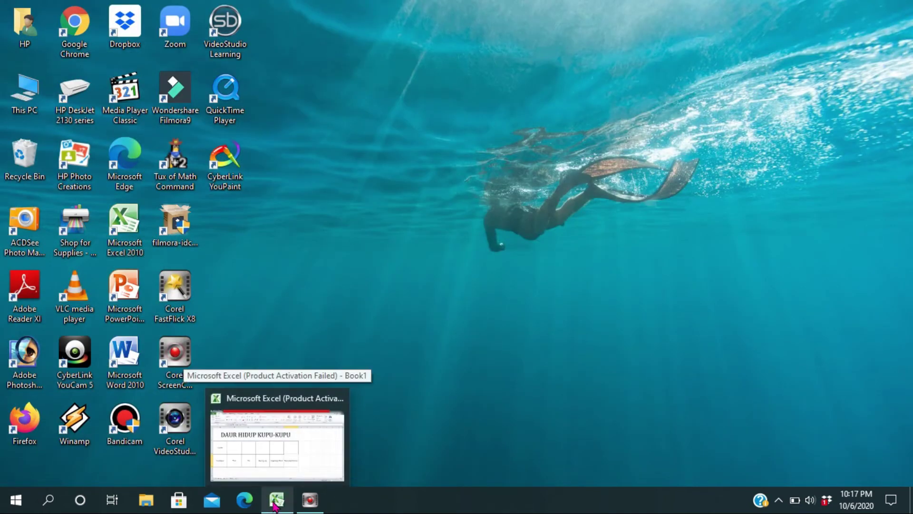
click(266, 419)
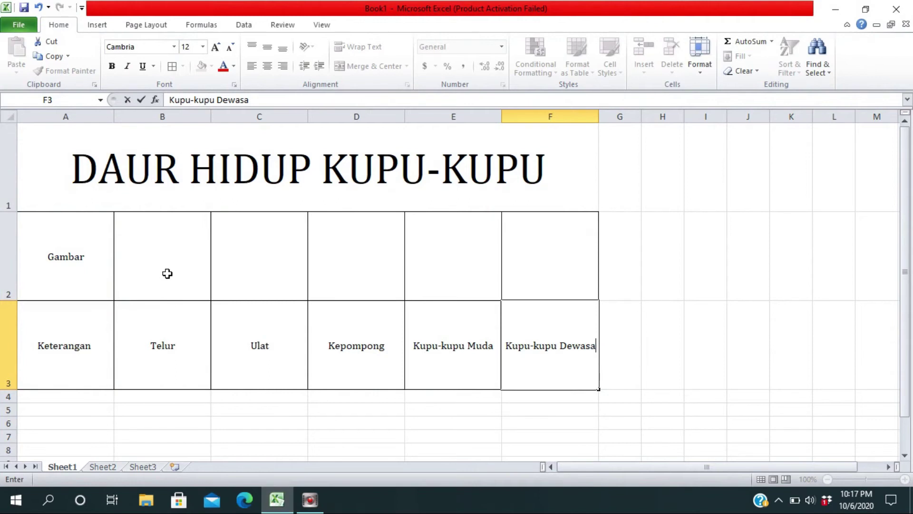
Insert the picture "Telur kupu" from the gambar download folder on drive E at cell B2, listing All Files
click(167, 273)
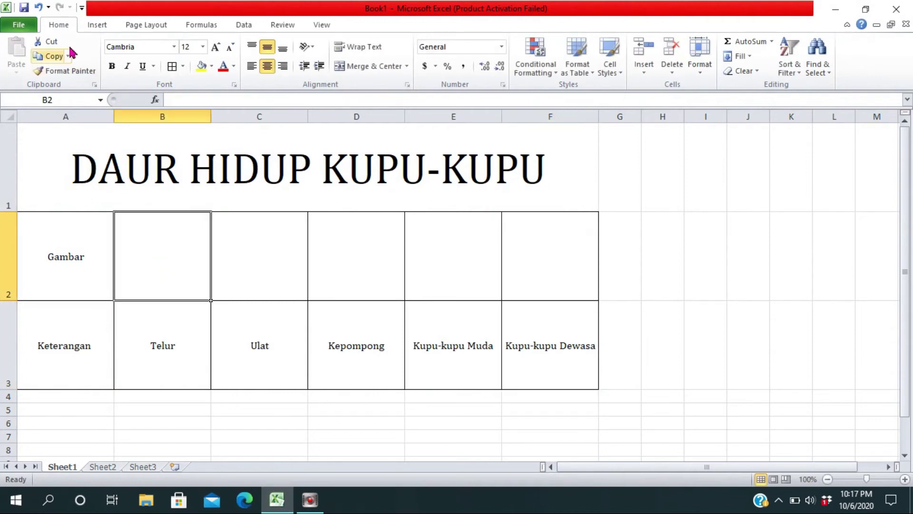
click(97, 26)
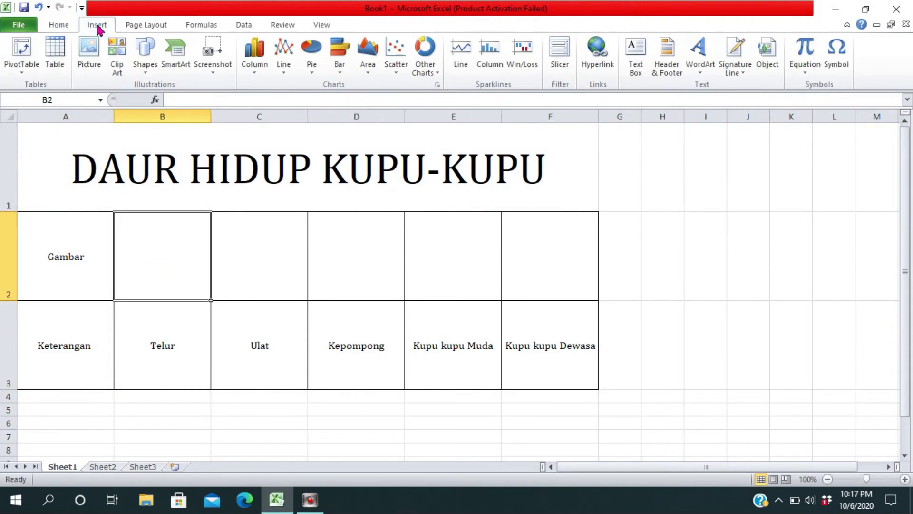
click(88, 65)
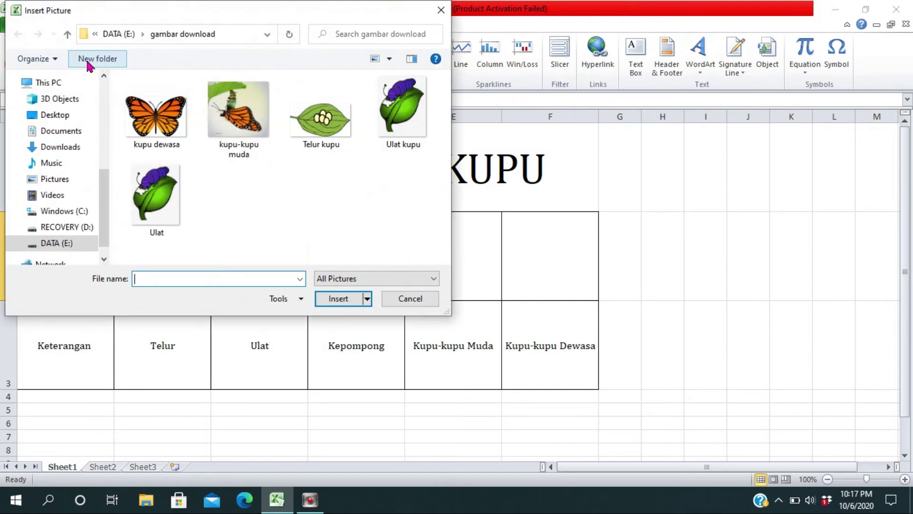
click(88, 245)
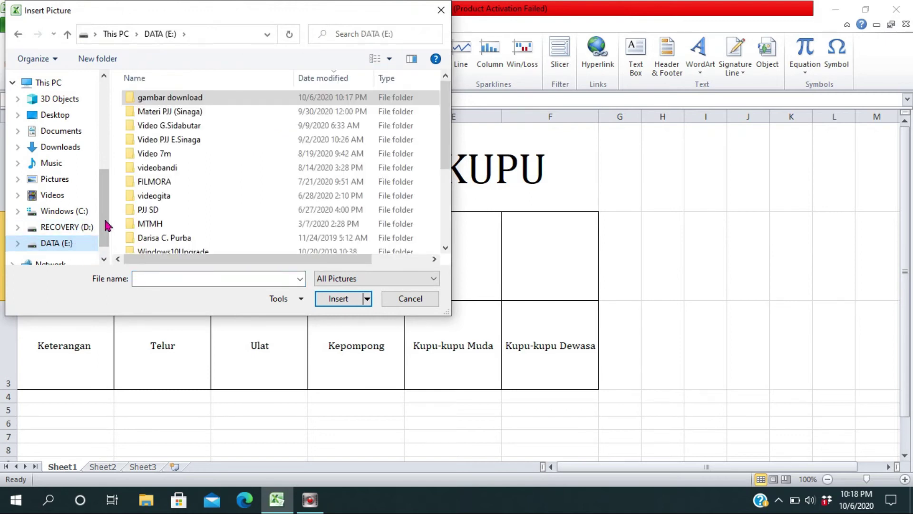
double_click(196, 98)
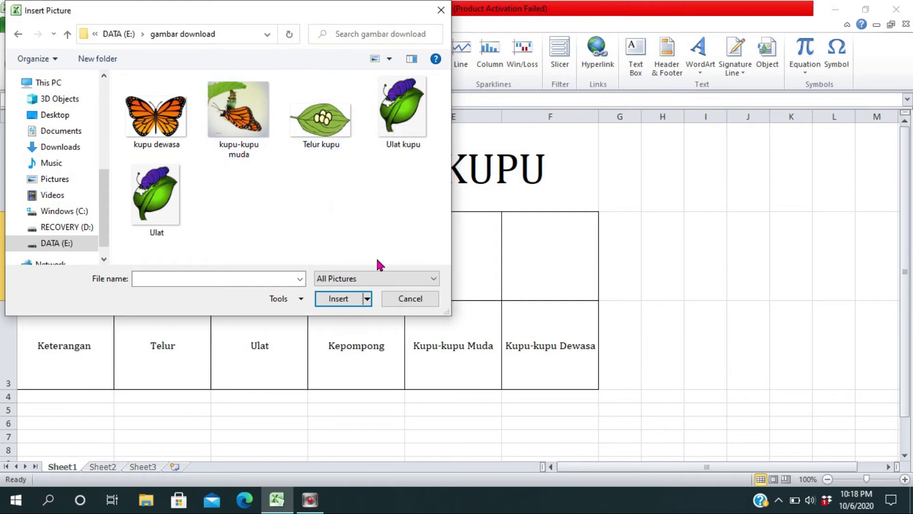
click(424, 280)
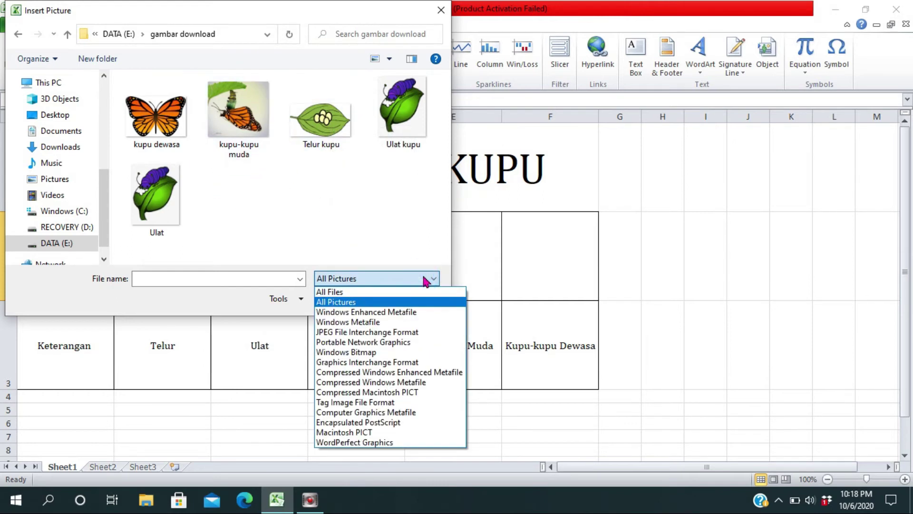
click(402, 292)
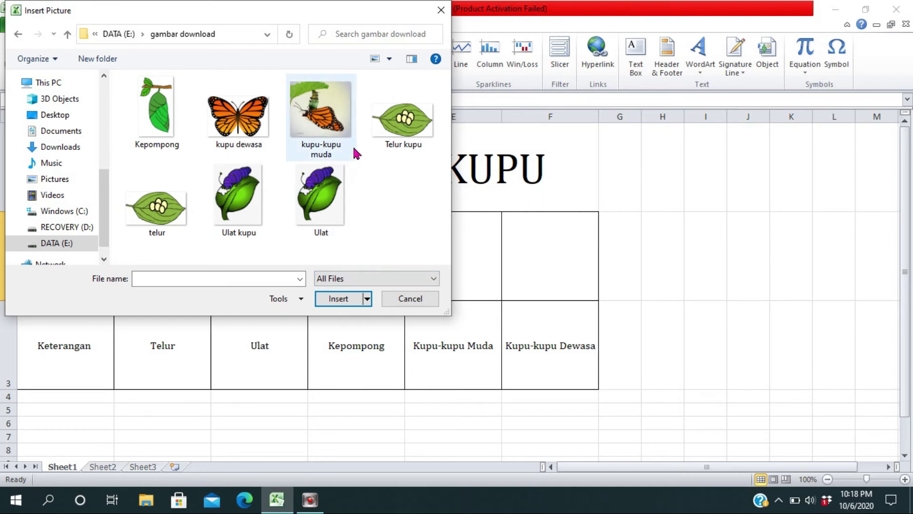
click(384, 119)
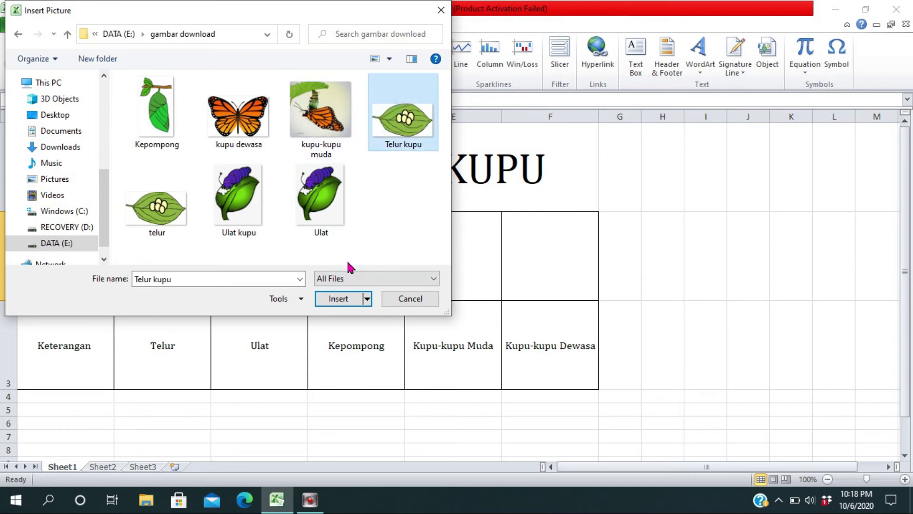
click(339, 300)
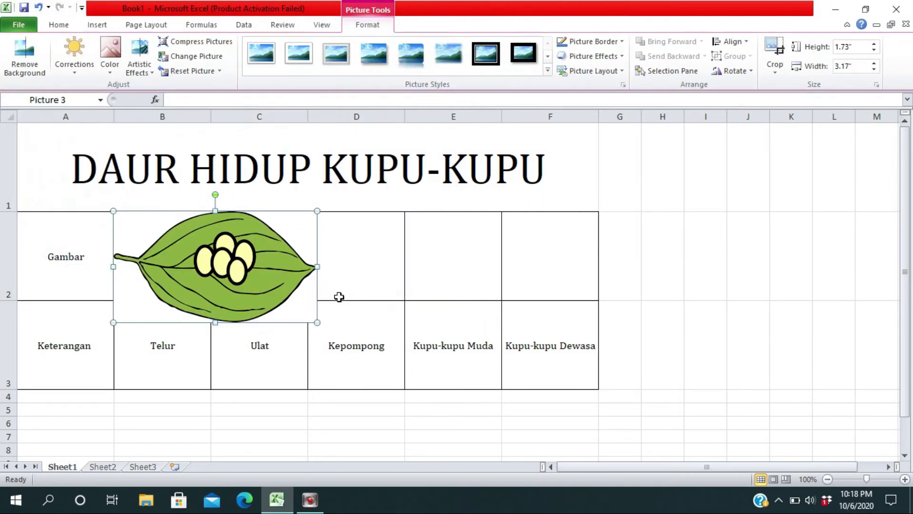
Shrink the egg picture to about 0.85" high by 1.56" wide and move it into cell B2 above Telur
drag(319, 210, 213, 267)
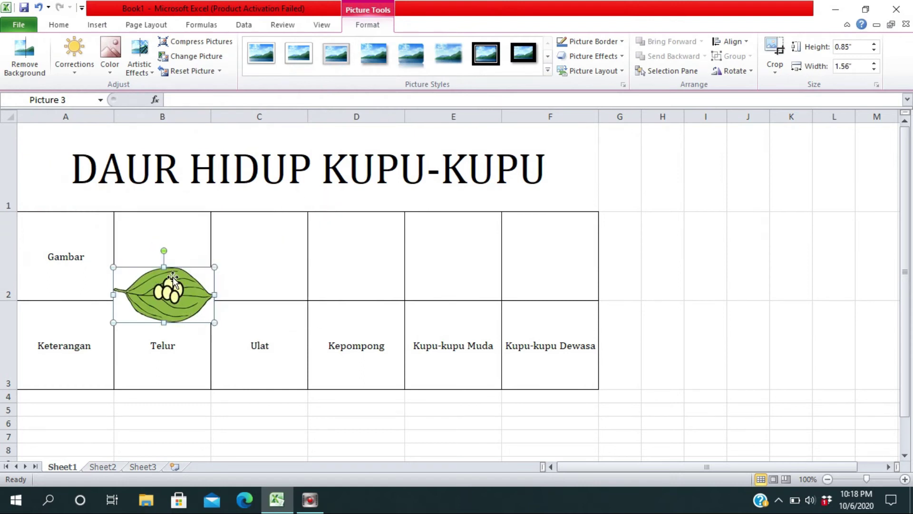
drag(165, 285, 161, 243)
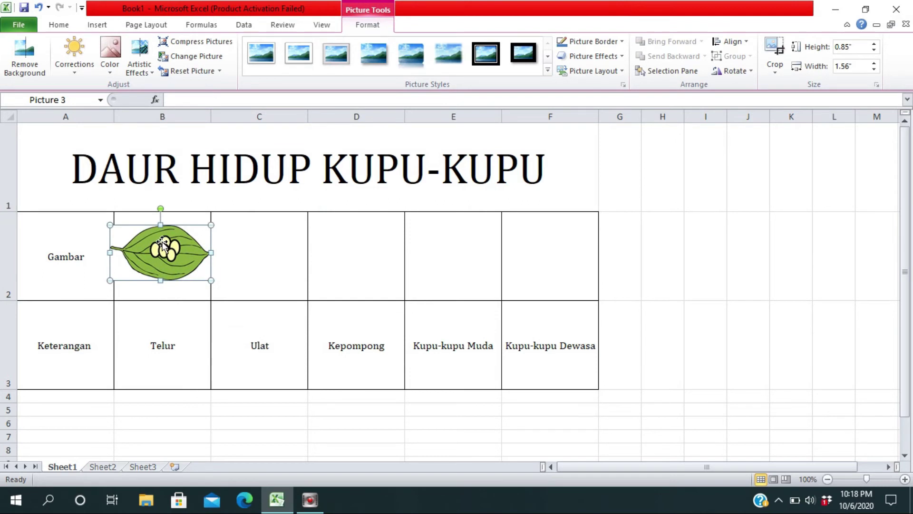